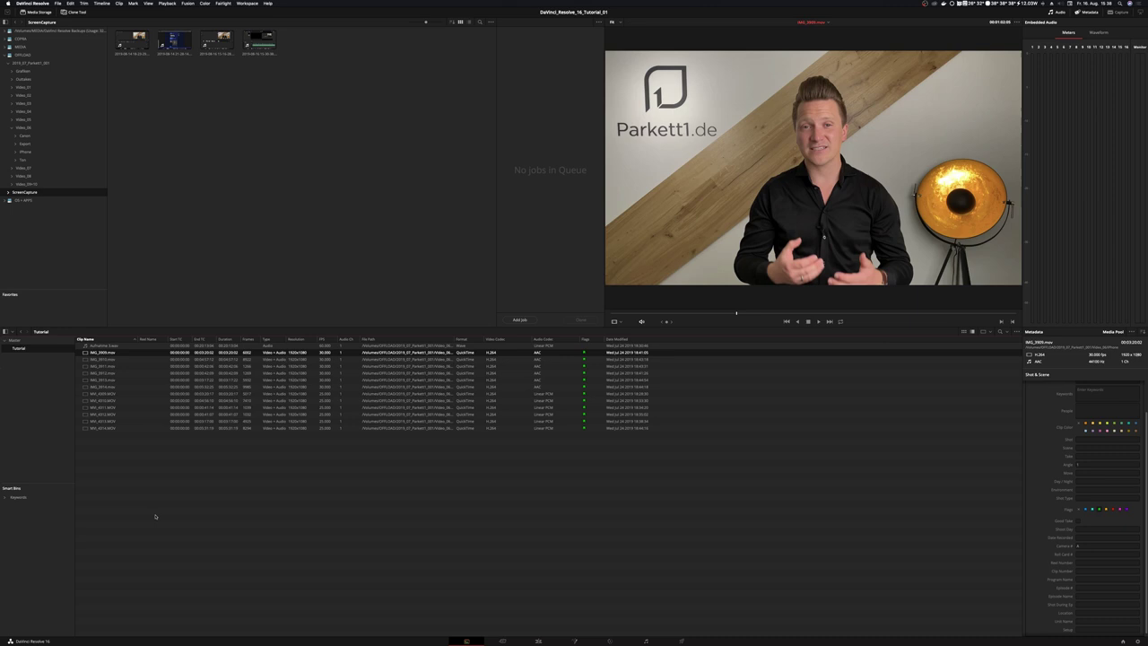
Preview clips IMG_3910 through IMG_3914 in the viewer, ending on MVI_4314.MOV
left_click(106, 366, "super")
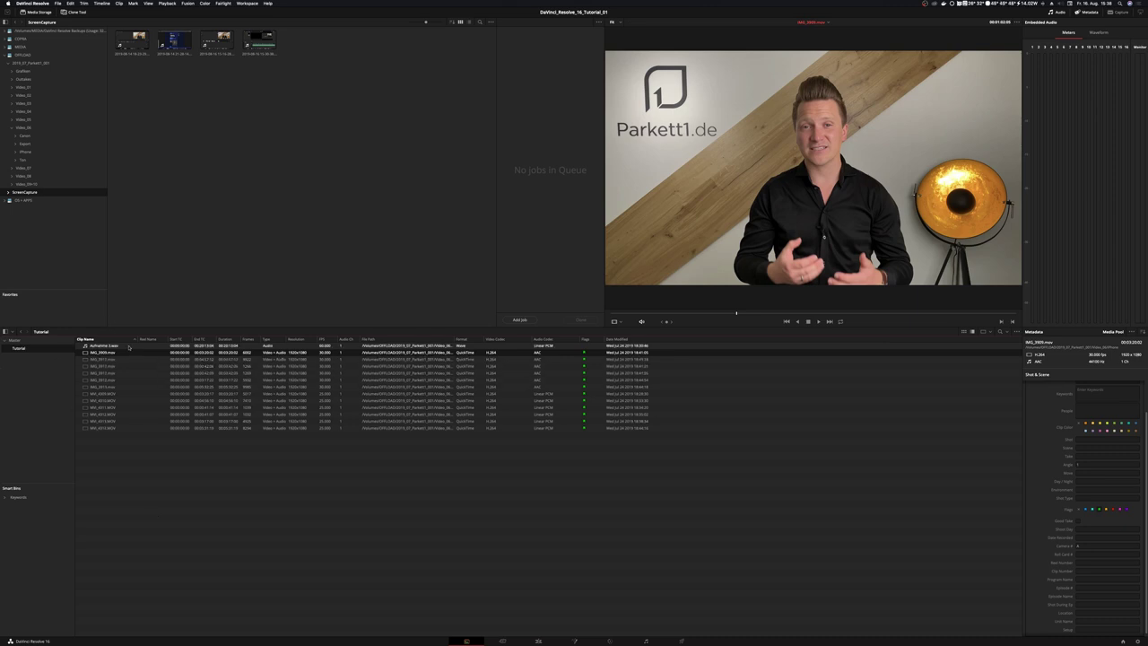
left_click(109, 360)
key("Down")
key("Down")
key("Down")
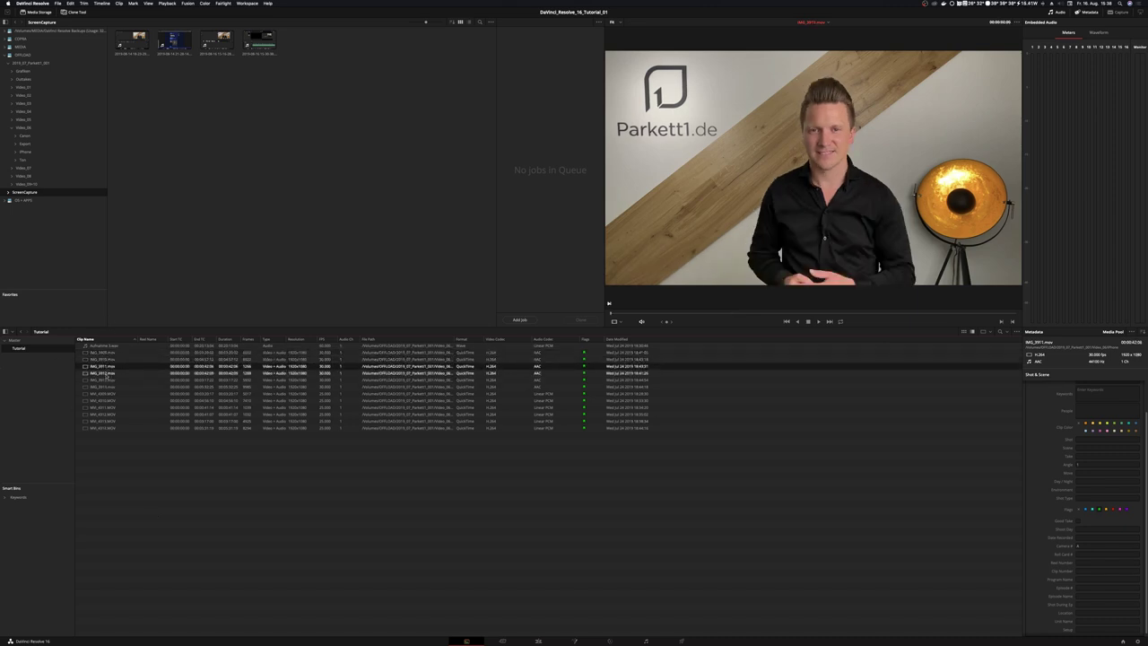
key("Down")
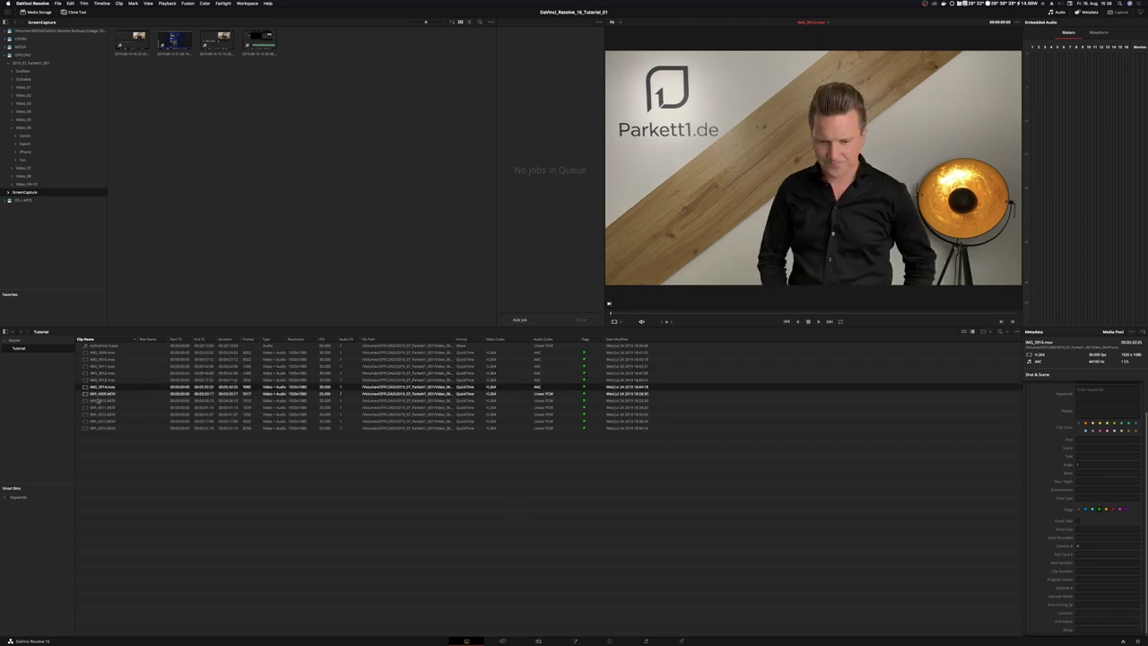
key("Down")
key("Down")
key("Down")
key("Down")
key("Down")
key("Down")
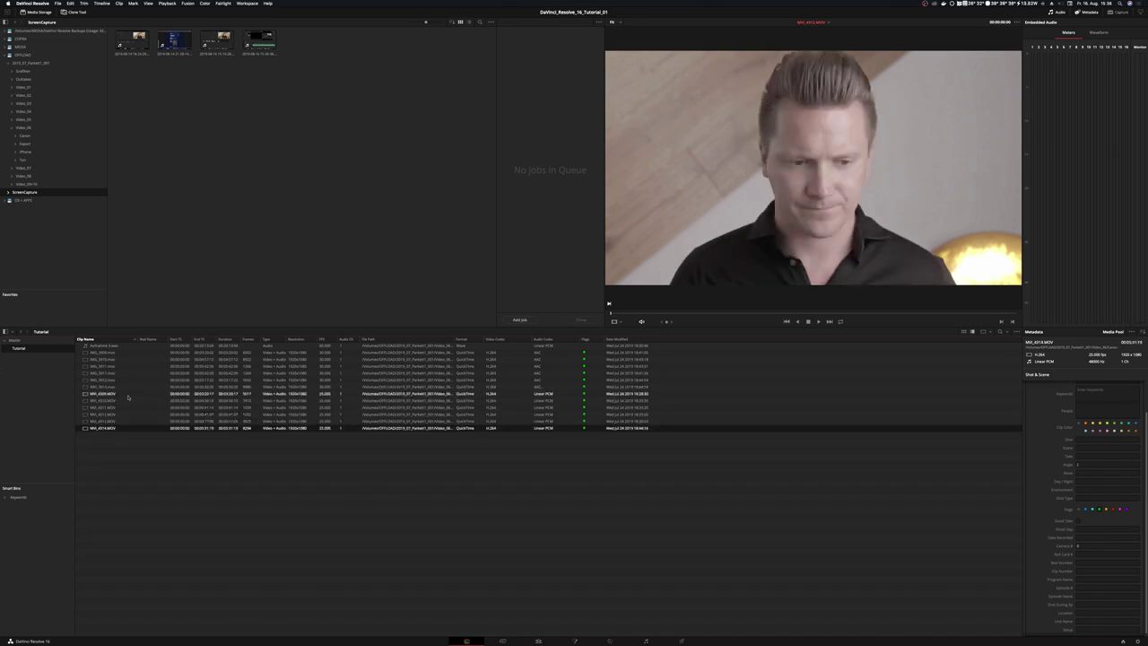
Build a multicam clip from all 13 selected clips and accept the no-match sync warning
left_click(120, 345, "shift")
right_click(120, 346)
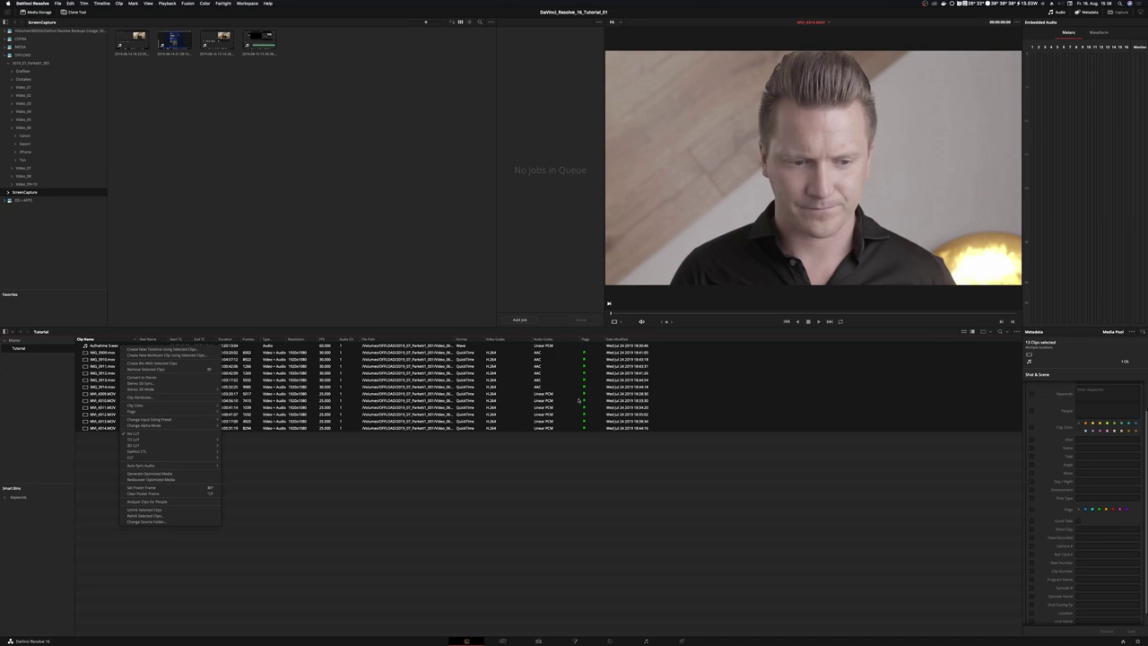
key("Escape")
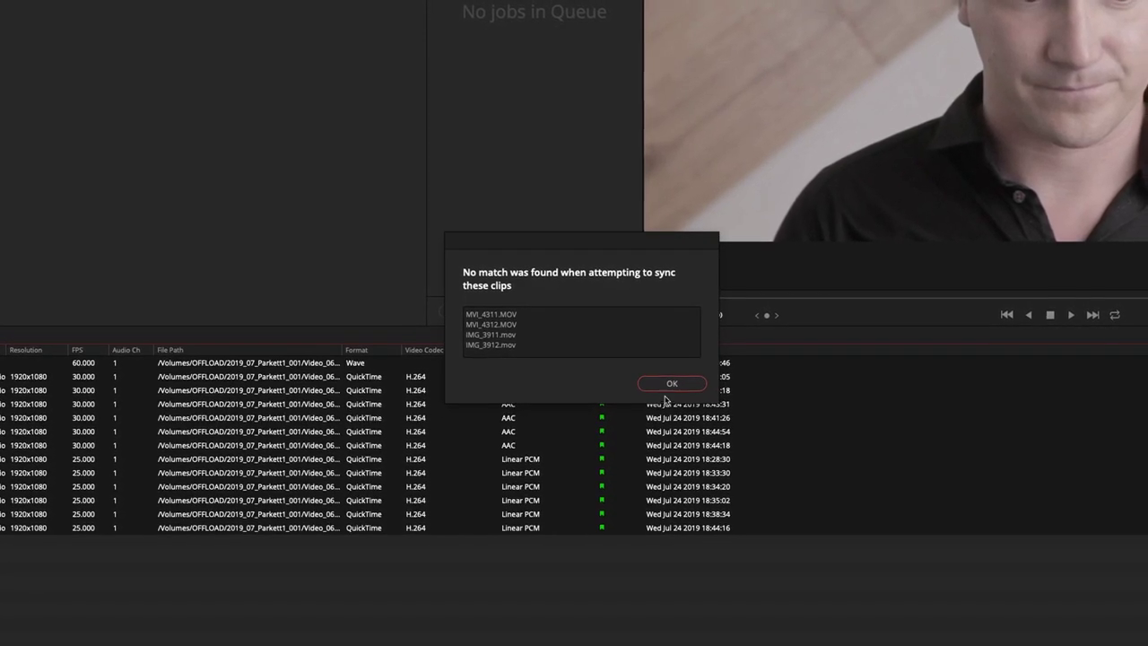
left_click(669, 385)
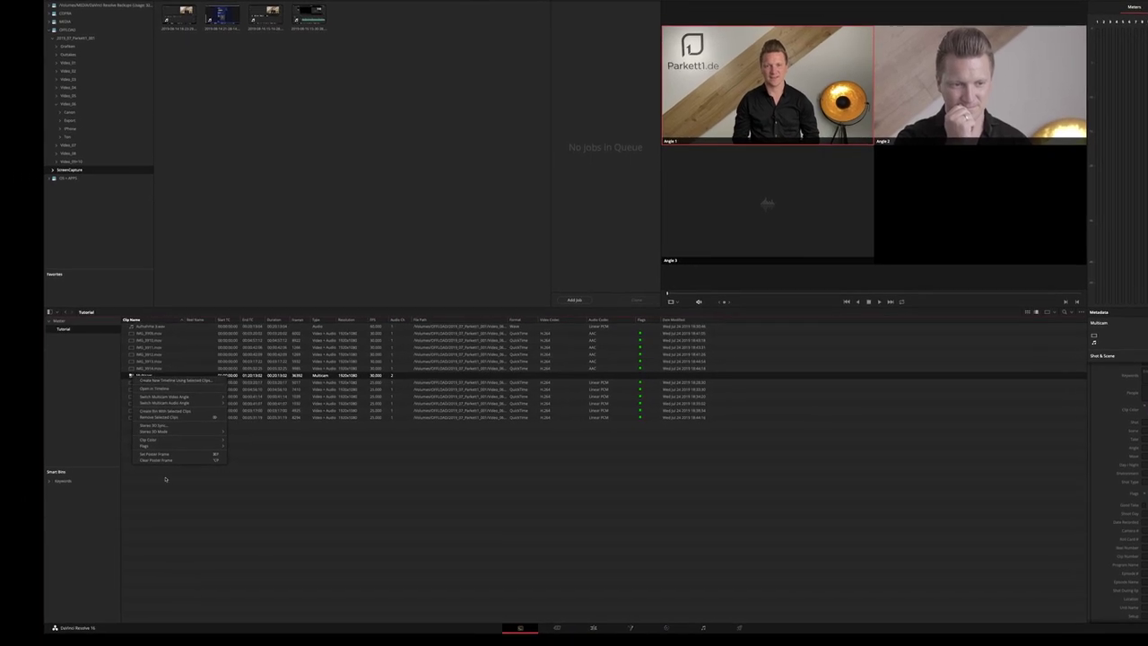
Delete the Multicam clip from the Tutorial bin and confirm the removal
left_click(161, 418)
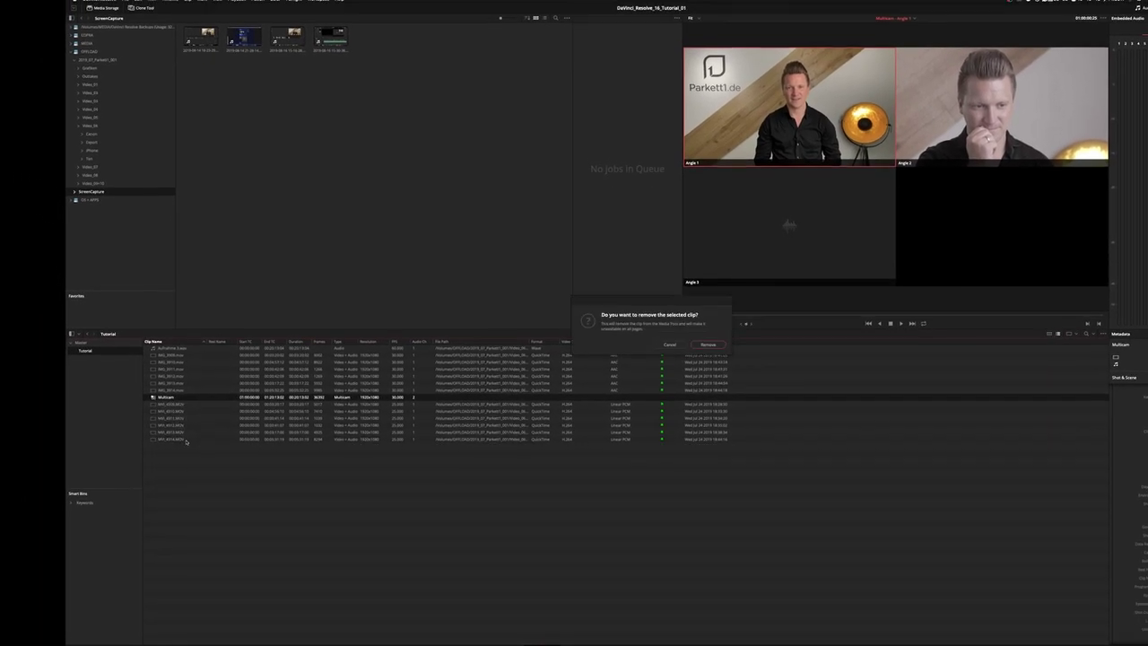
key("Return")
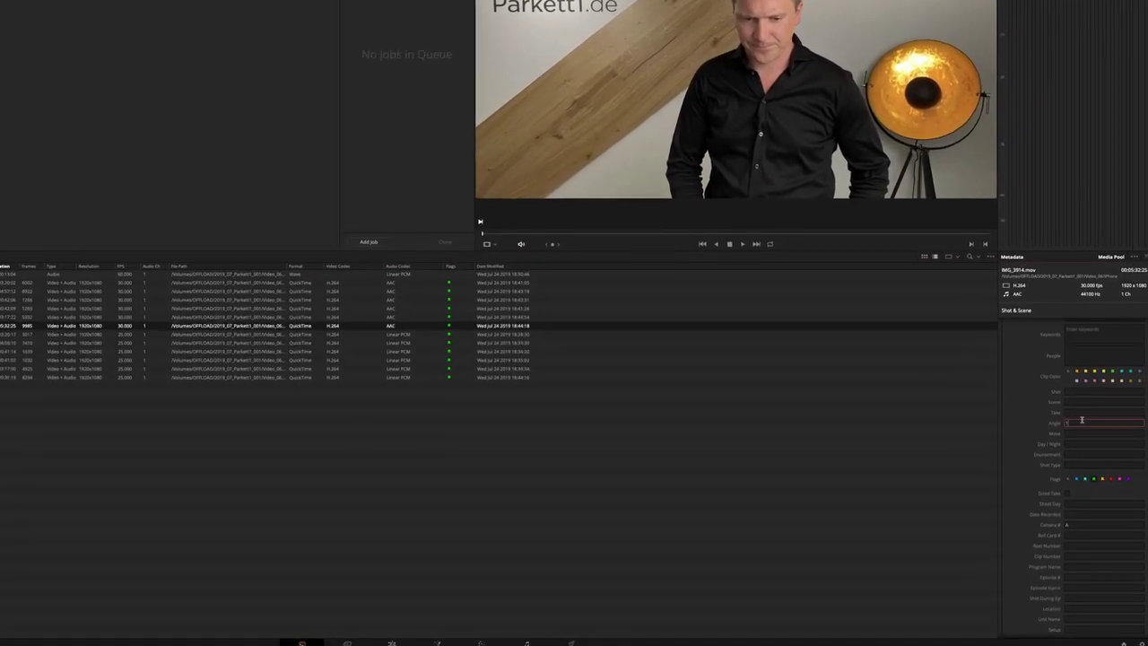
Change Camera # on the six iPhone clips to AB by adding B, and save it
left_click(48, 209, "shift")
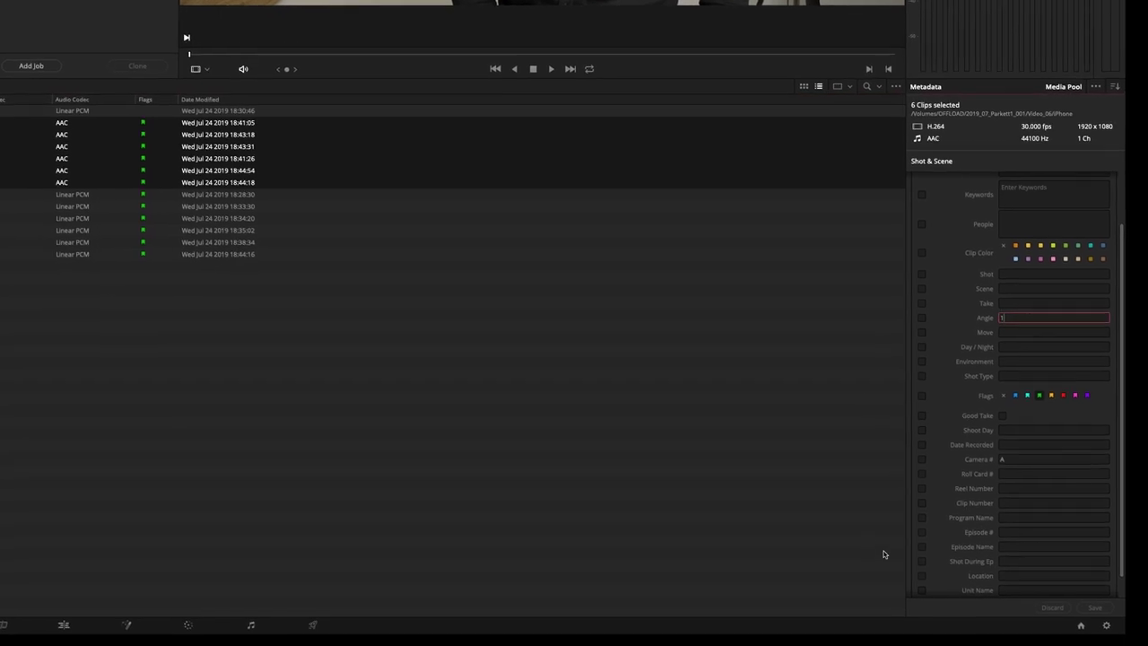
left_click(1015, 458)
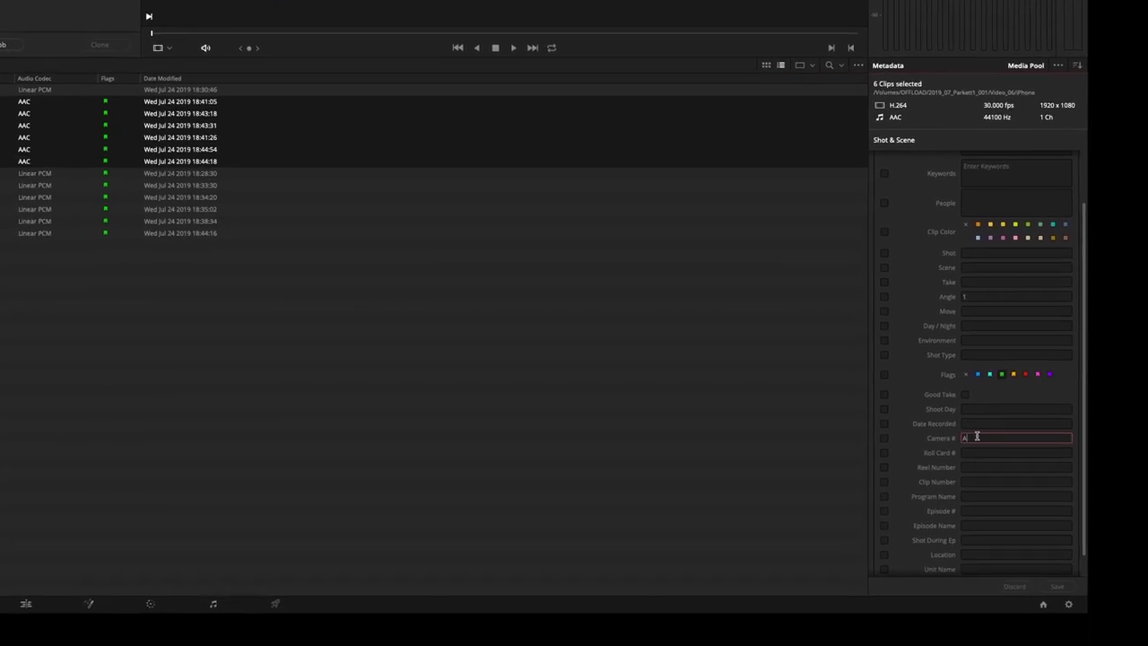
type("B")
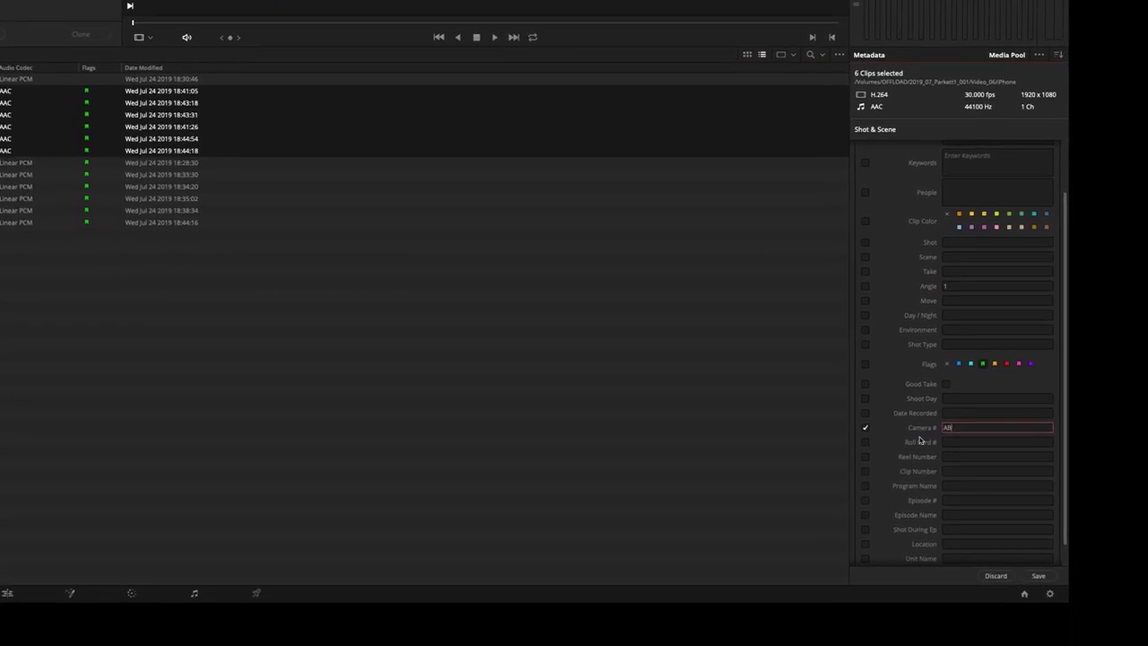
left_click(1051, 583)
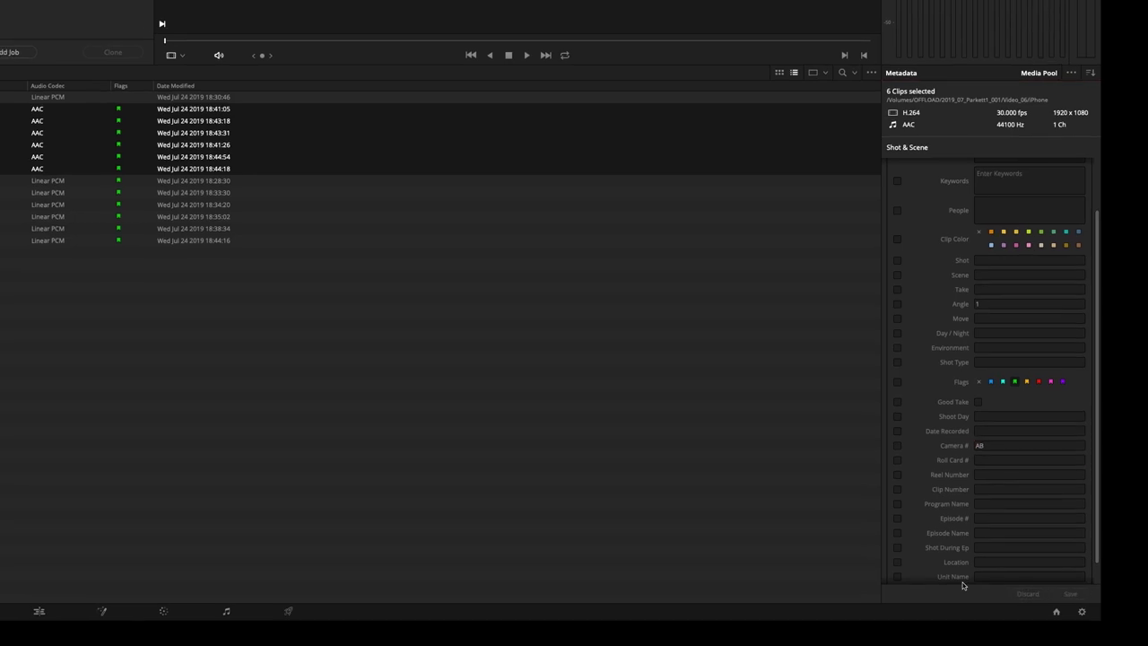
left_click(212, 191)
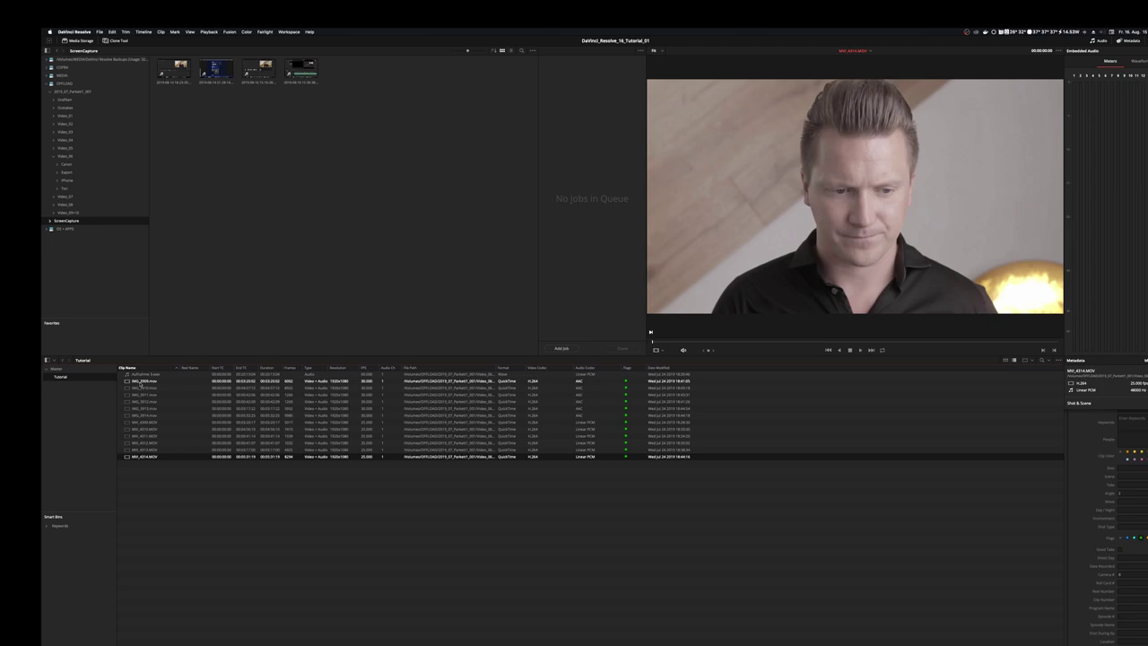
Create Timeline 4 from all 13 media pool clips and open it on the Edit page
key("super+a")
right_click(133, 384)
left_click(184, 393)
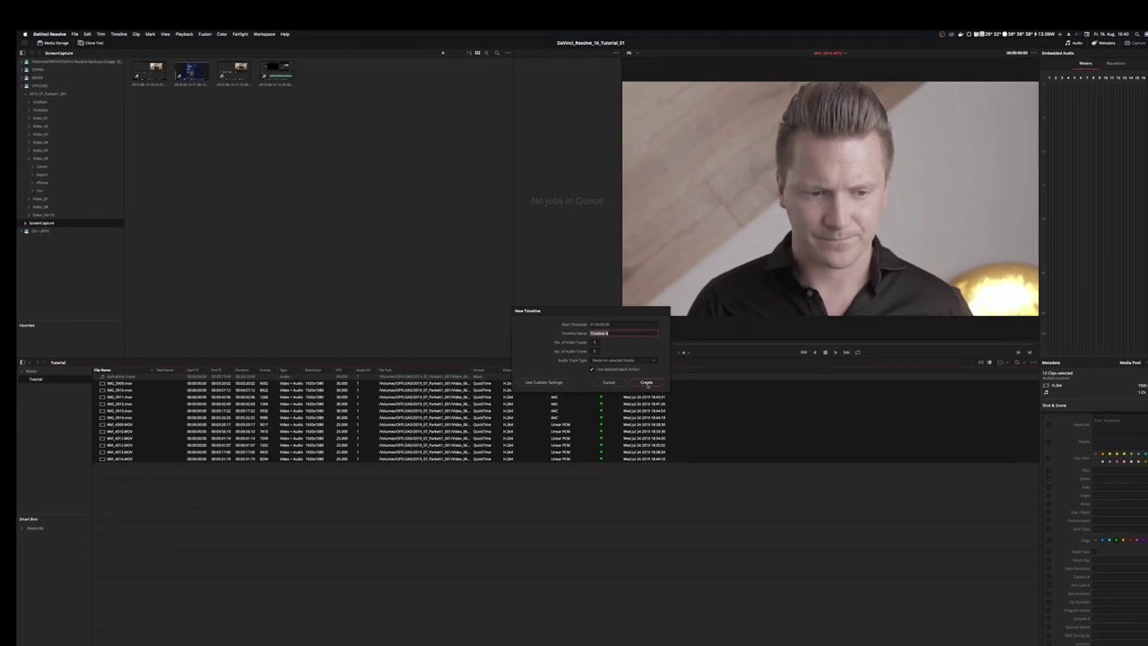
left_click(648, 384)
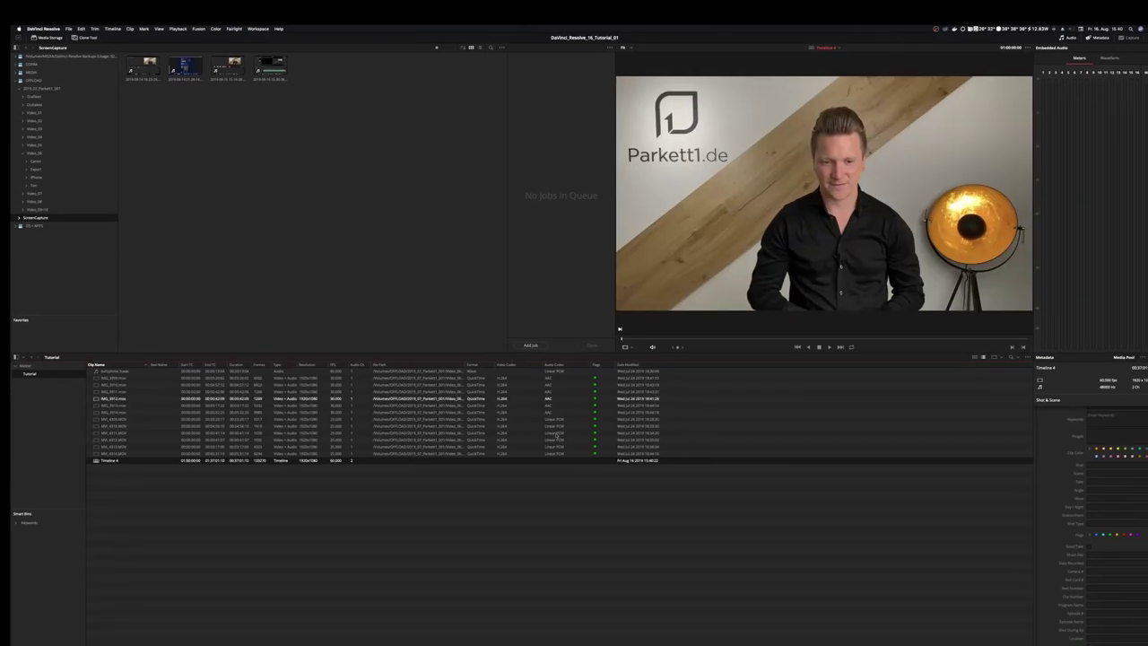
double_click(96, 456)
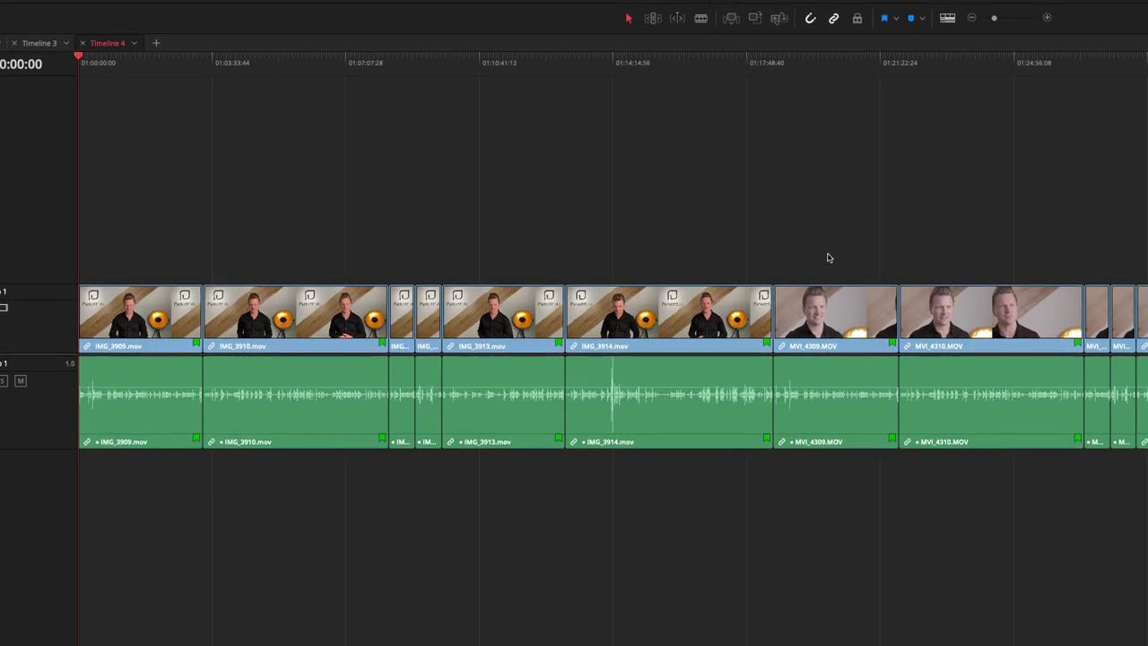
Move the MVI clips onto V2/A2 above the IMG clips, then shift all clips later
left_click_drag(827, 232, 1140, 453)
left_click_drag(844, 315, 52, 209)
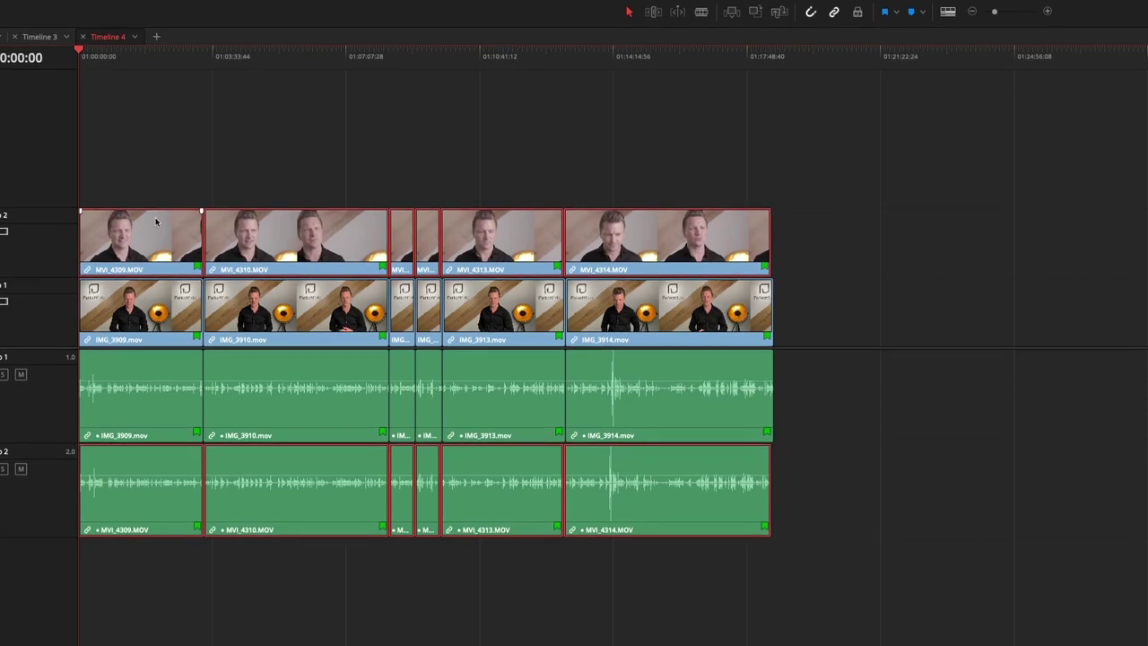
left_click_drag(1038, 185, 103, 512)
left_click_drag(162, 344, 630, 343)
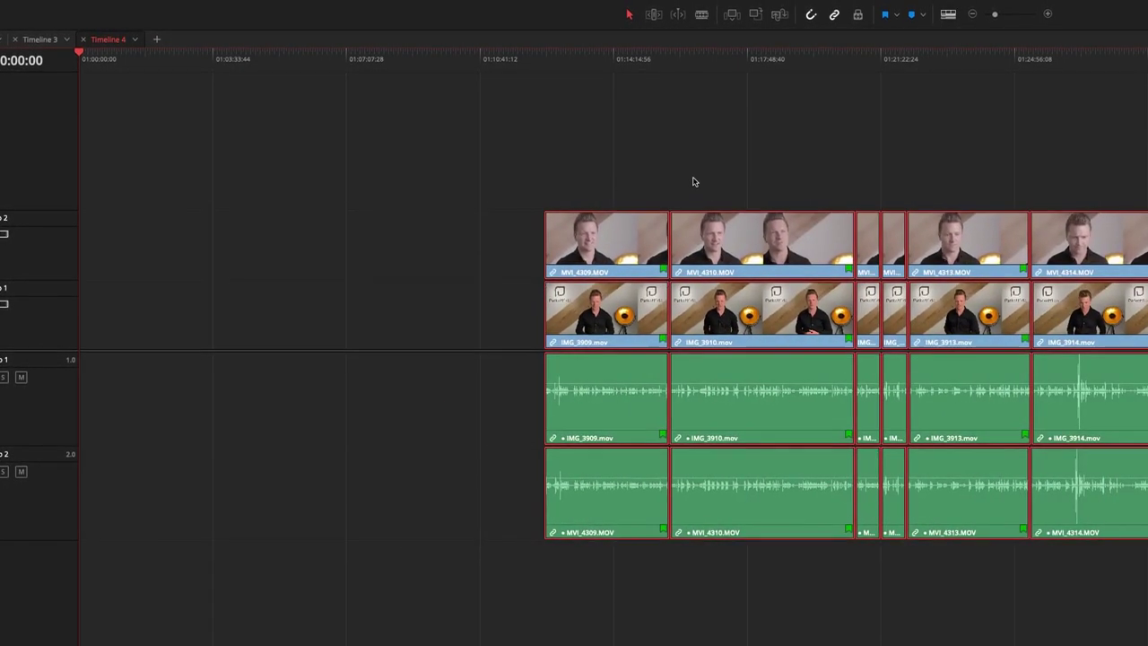
Zoom the timeline and place the playhead near the start of the clips
key("ctrl+equal")
key("ctrl+minus")
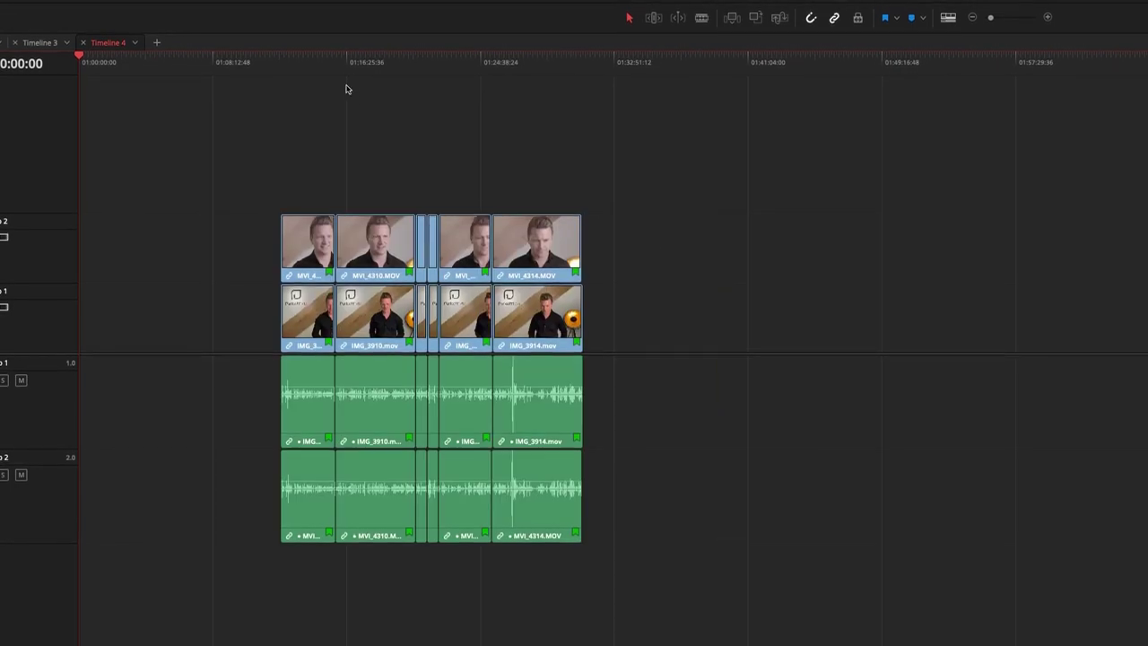
left_click_drag(327, 67, 311, 74)
key("ctrl+equal")
key("ctrl+equal")
key("ctrl+equal")
key("ctrl+equal")
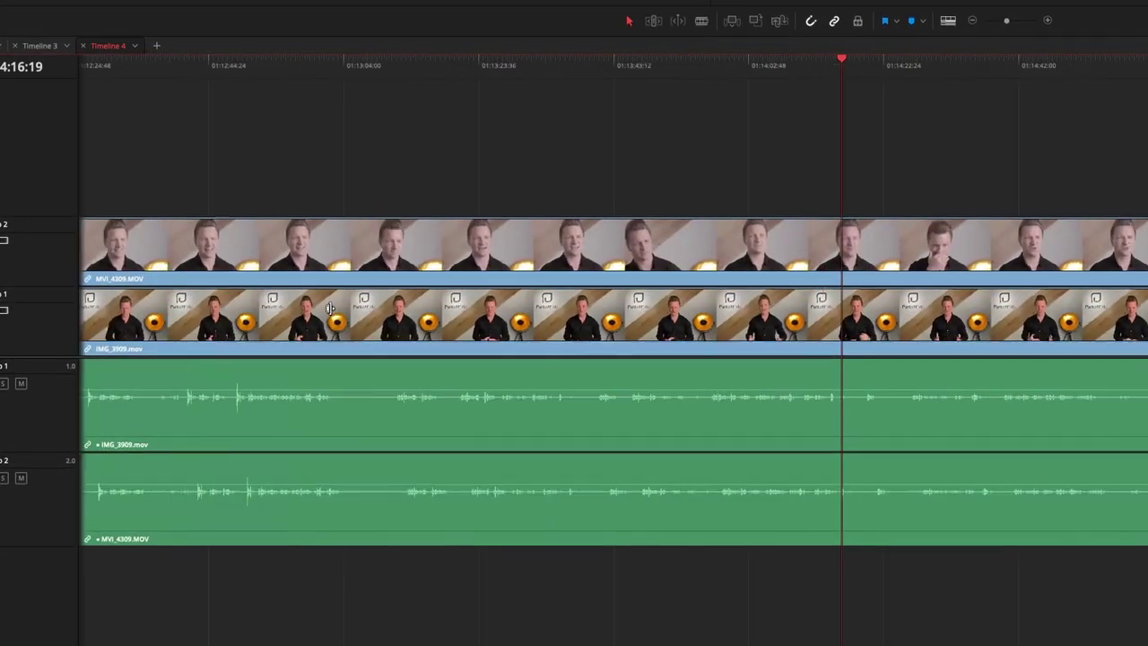
key("ctrl+minus")
left_click(502, 70)
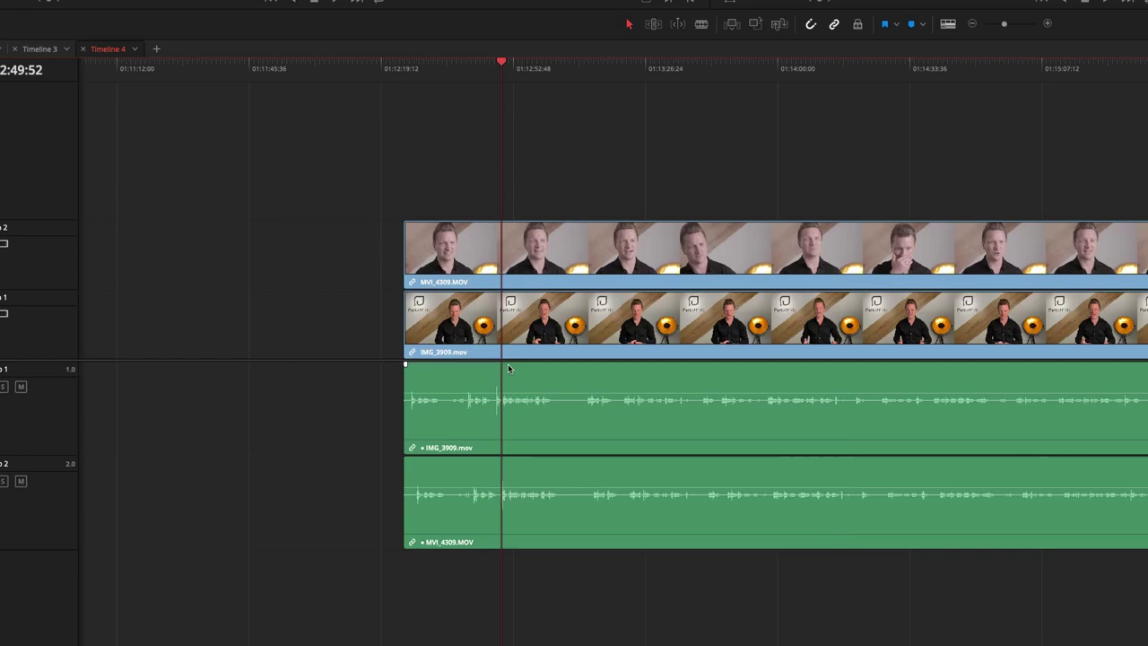
key("ctrl+equal")
key("ctrl+equal")
key("ctrl+equal")
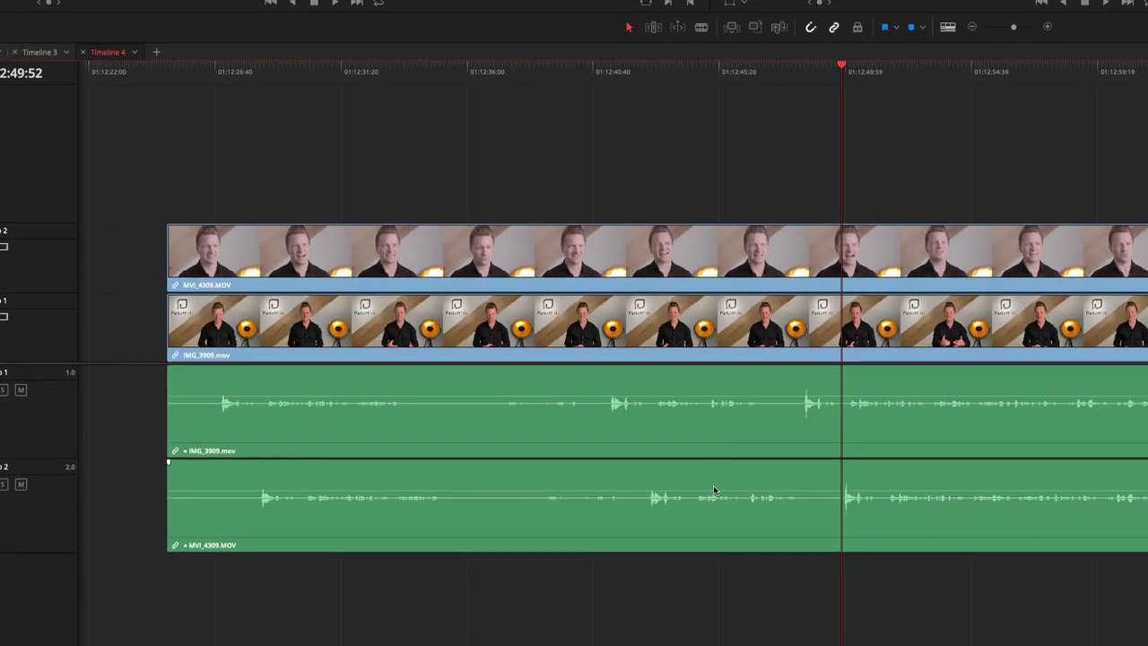
Align MVI_4309 with IMG_3909, unlink it and delete its audio from Audio 2
left_click_drag(710, 495, 660, 487)
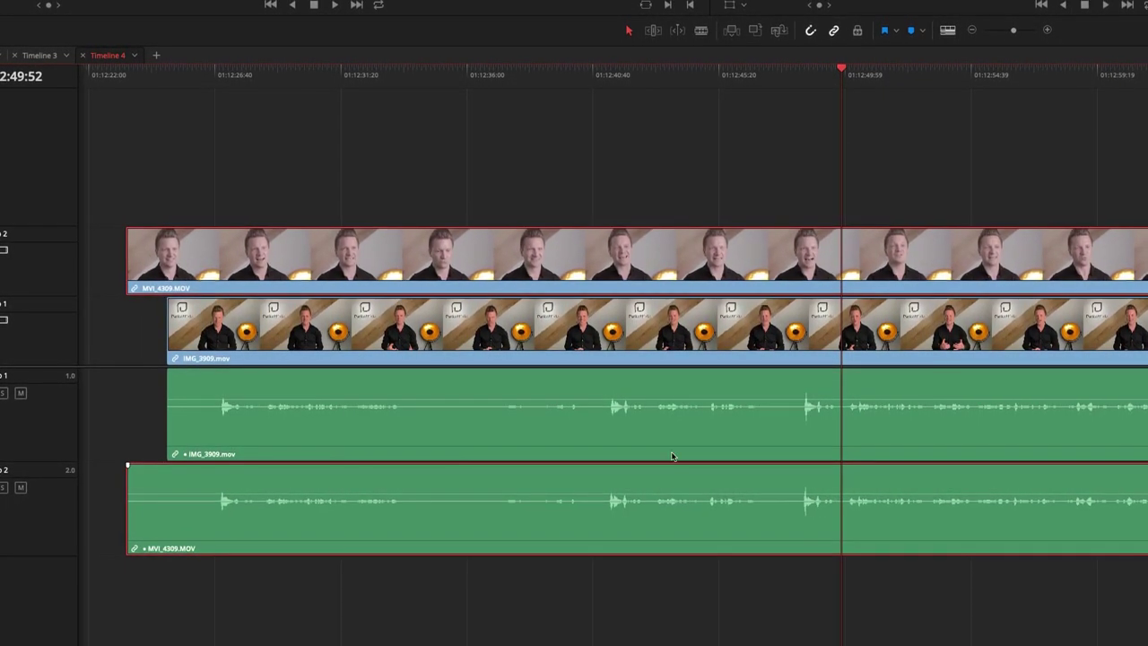
left_click(797, 72)
left_click_drag(797, 73, 813, 73)
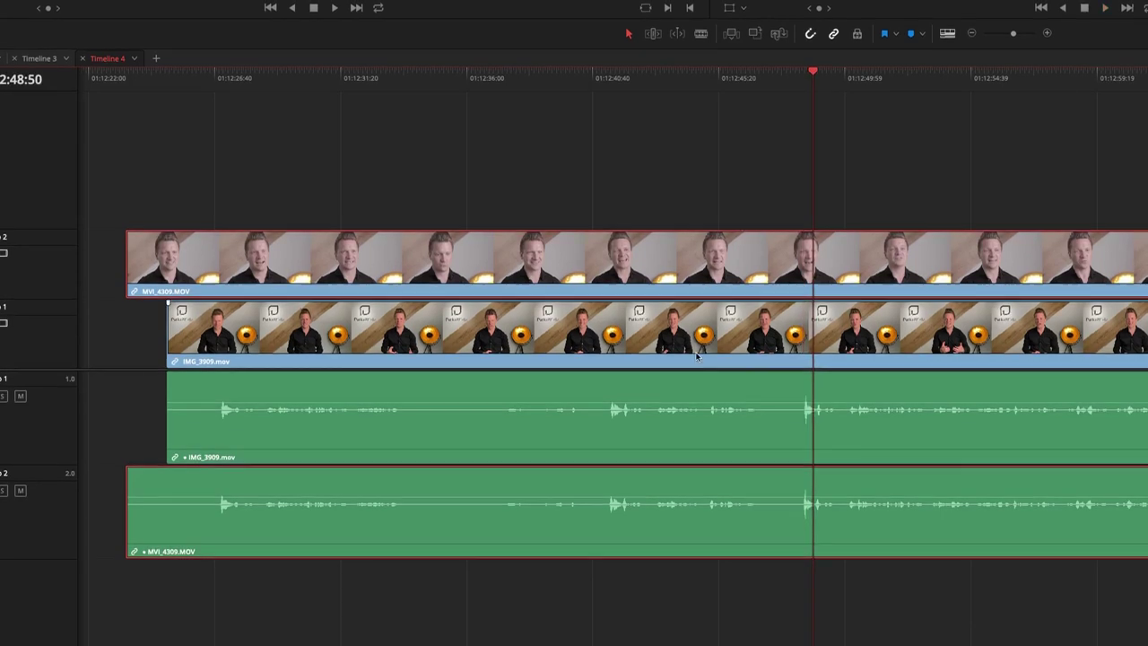
left_click_drag(681, 487, 680, 485)
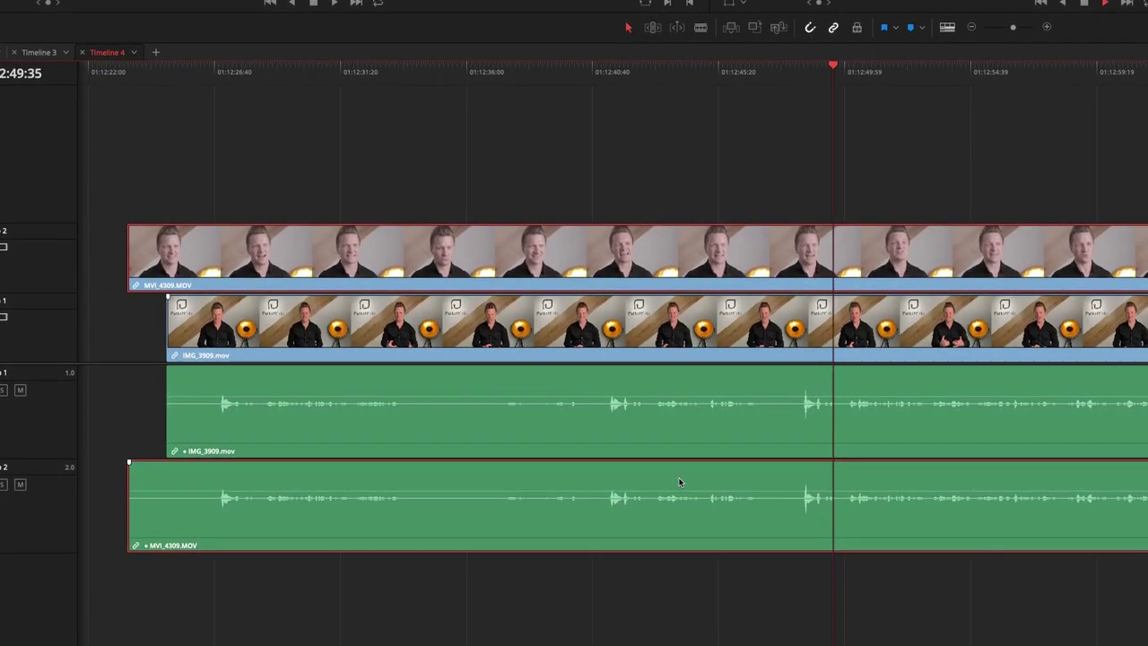
right_click(680, 483)
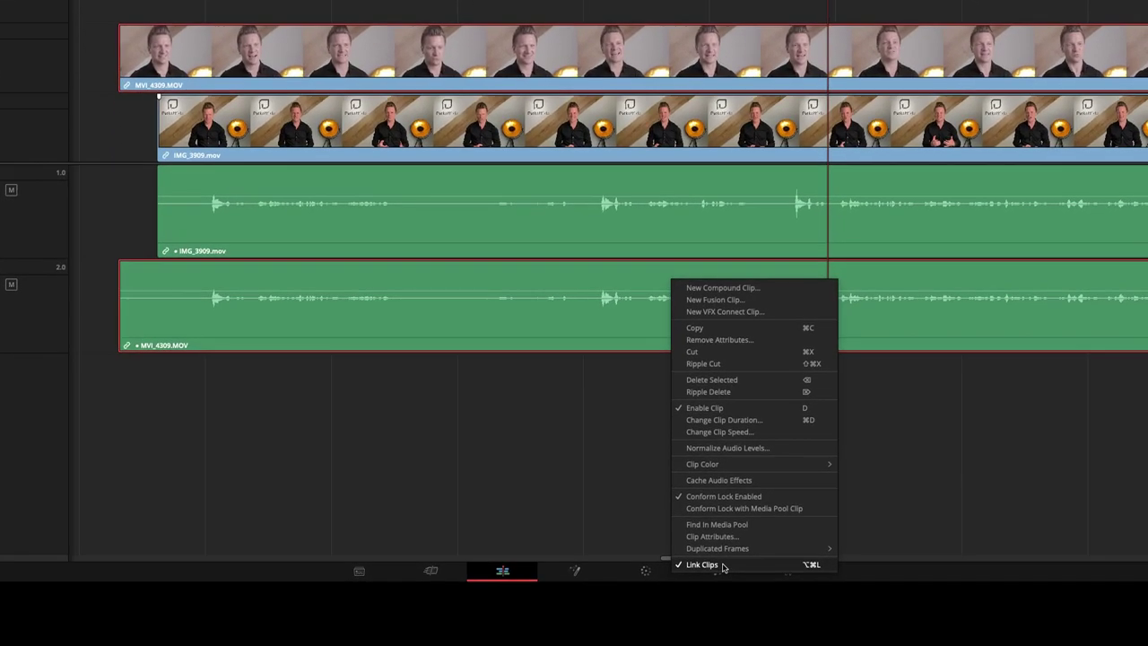
left_click(723, 565)
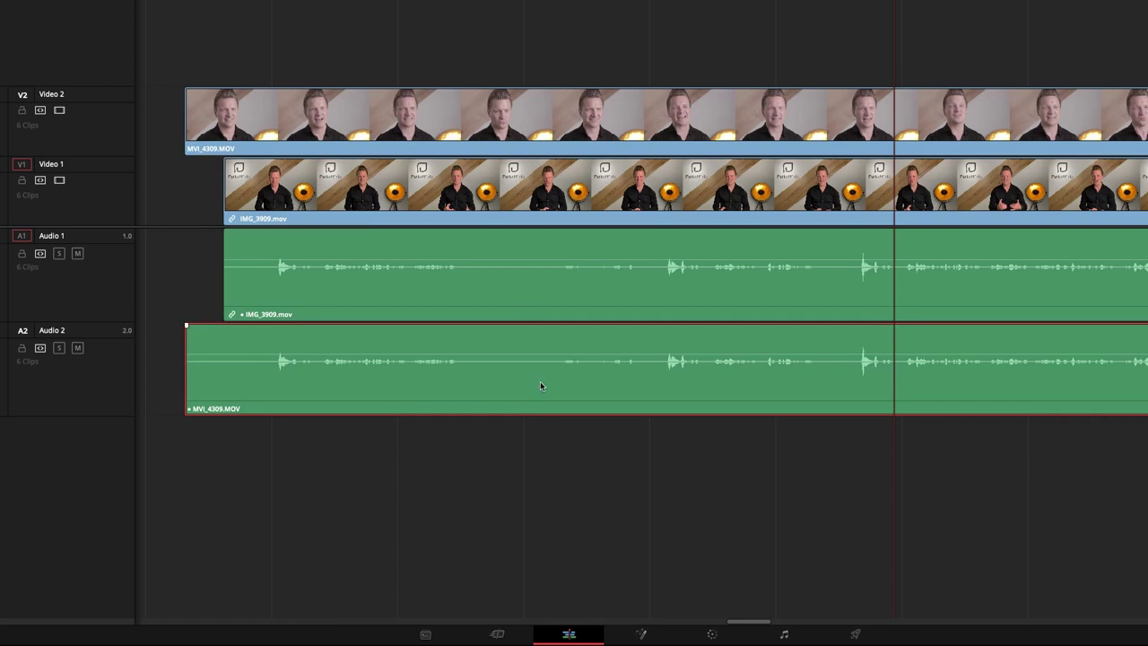
key("Delete")
Link the stacked MVI_4309 video with IMG_3909's clip and audio
left_click_drag(717, 398, 668, 97)
right_click(668, 97)
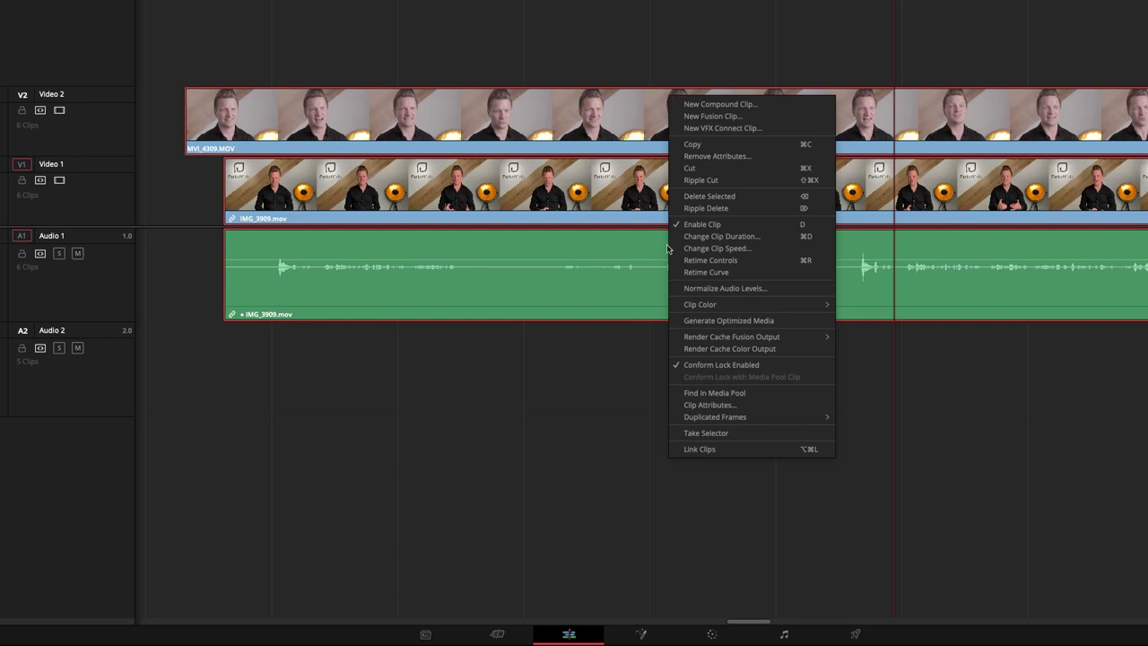
left_click(699, 449)
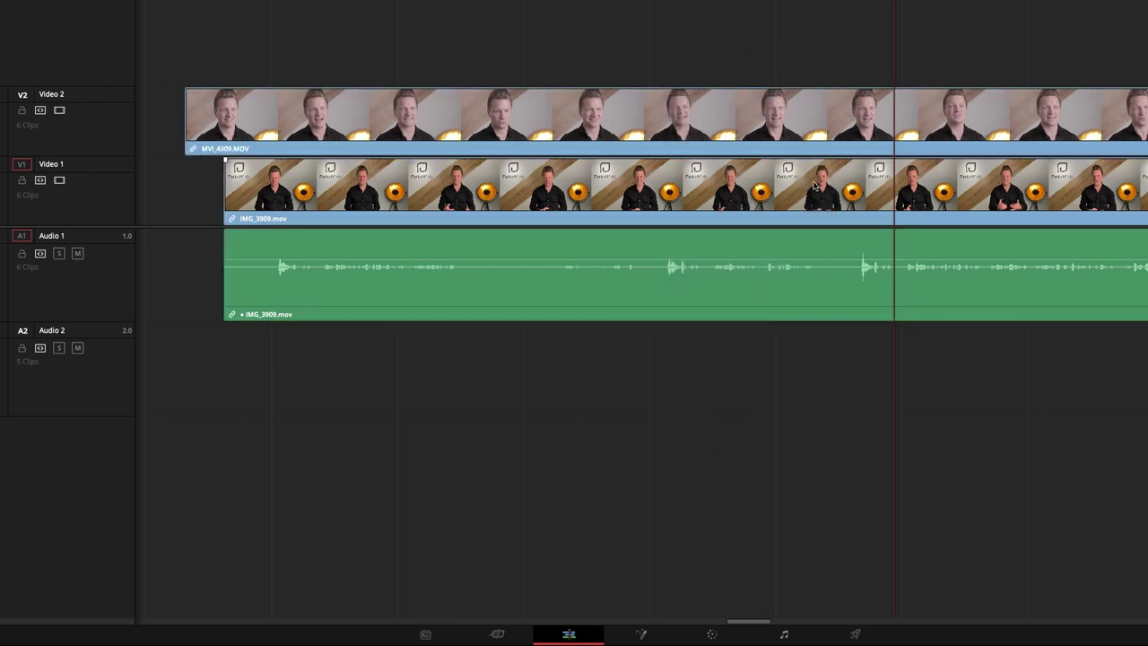
Select every clip from MVI_4310 onward in the timeline
scroll(814, 186, "down", 10)
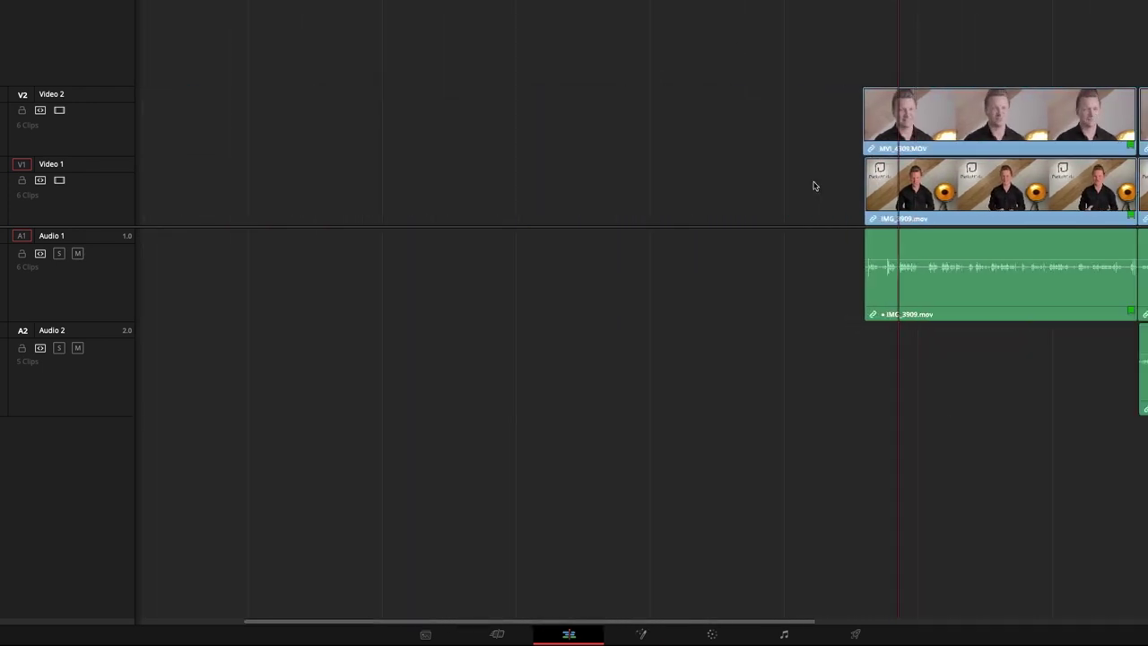
scroll(814, 186, "down", 2)
scroll(820, 71, "right", 5)
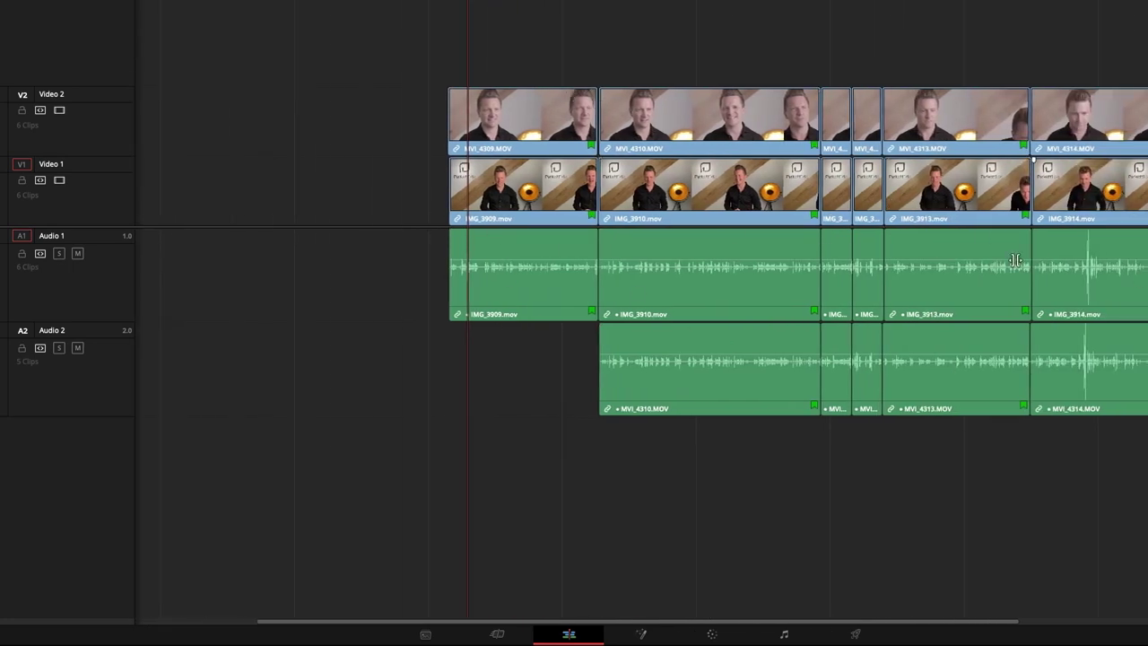
left_click_drag(745, 31, 1147, 436)
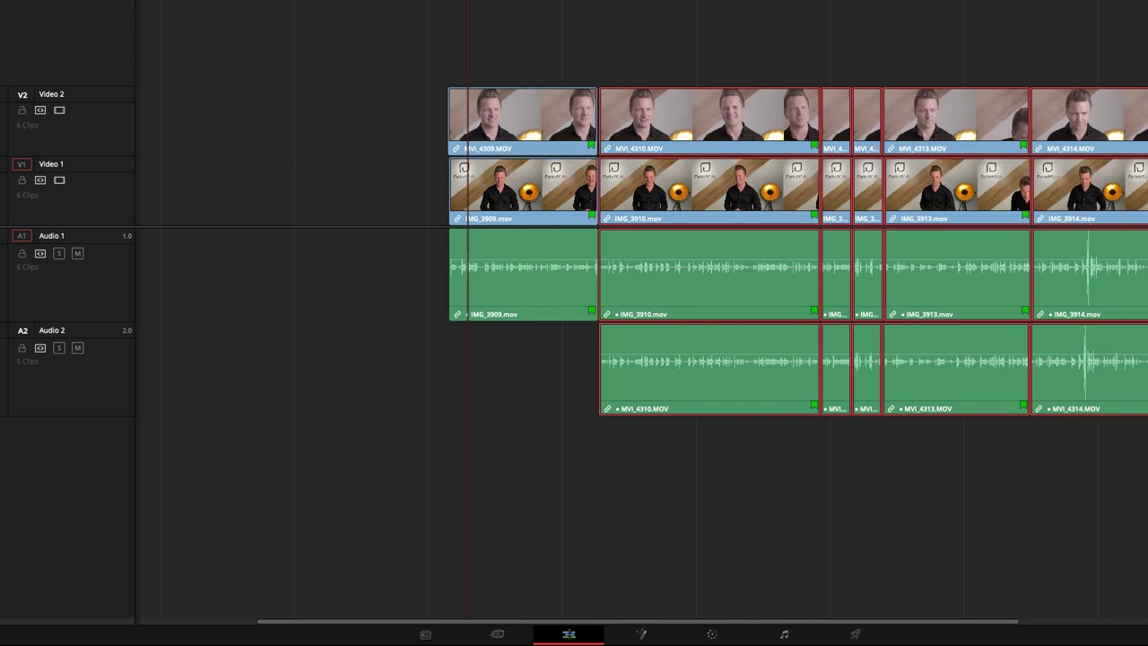
Delete the later clips and blade the remaining pair at four points into five pieces
key("Delete")
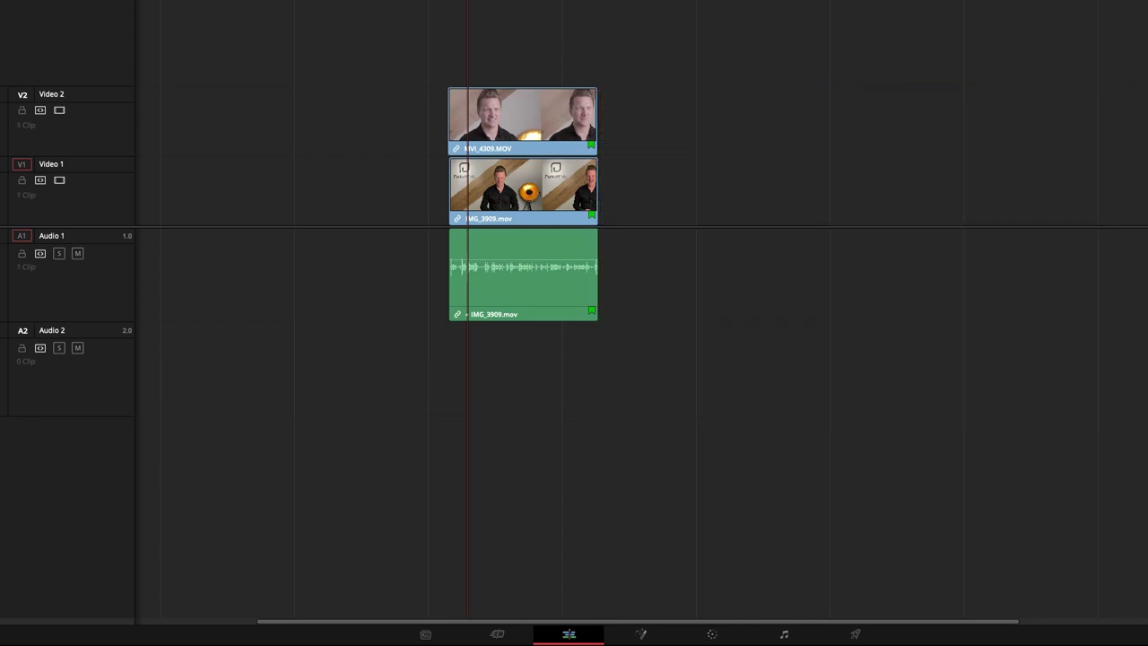
key("b")
left_click(488, 118)
left_click(512, 103)
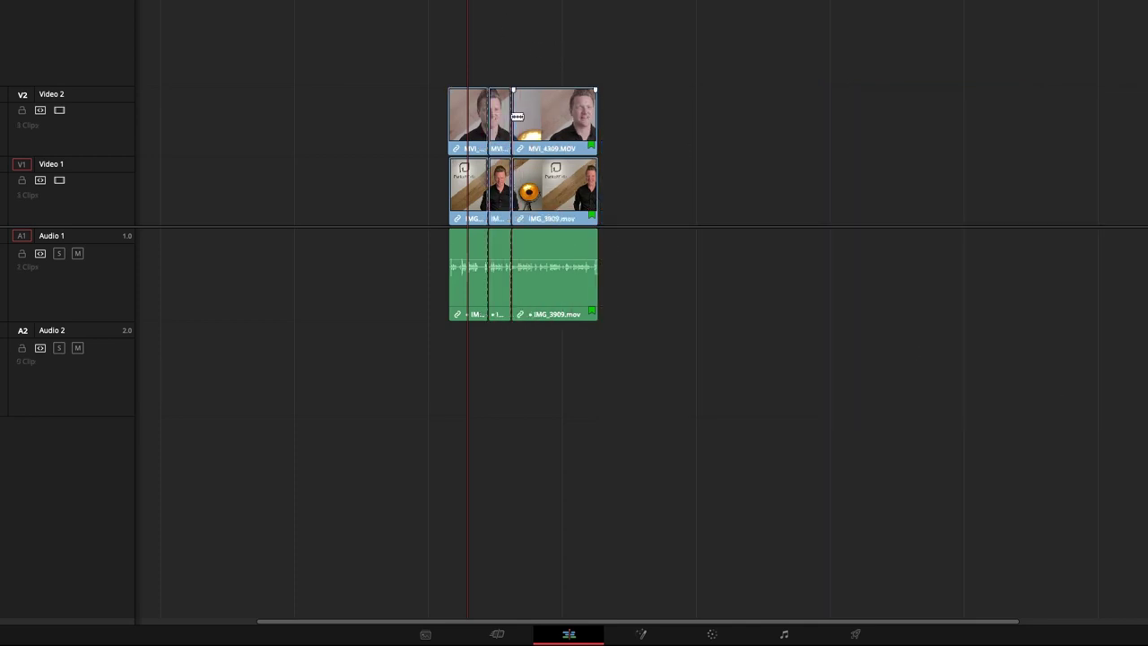
left_click(539, 114)
left_click(567, 110)
Ripple-delete the empty gap so the pieces start at the timeline's beginning
key("a")
left_click_drag(720, 64, 416, 369)
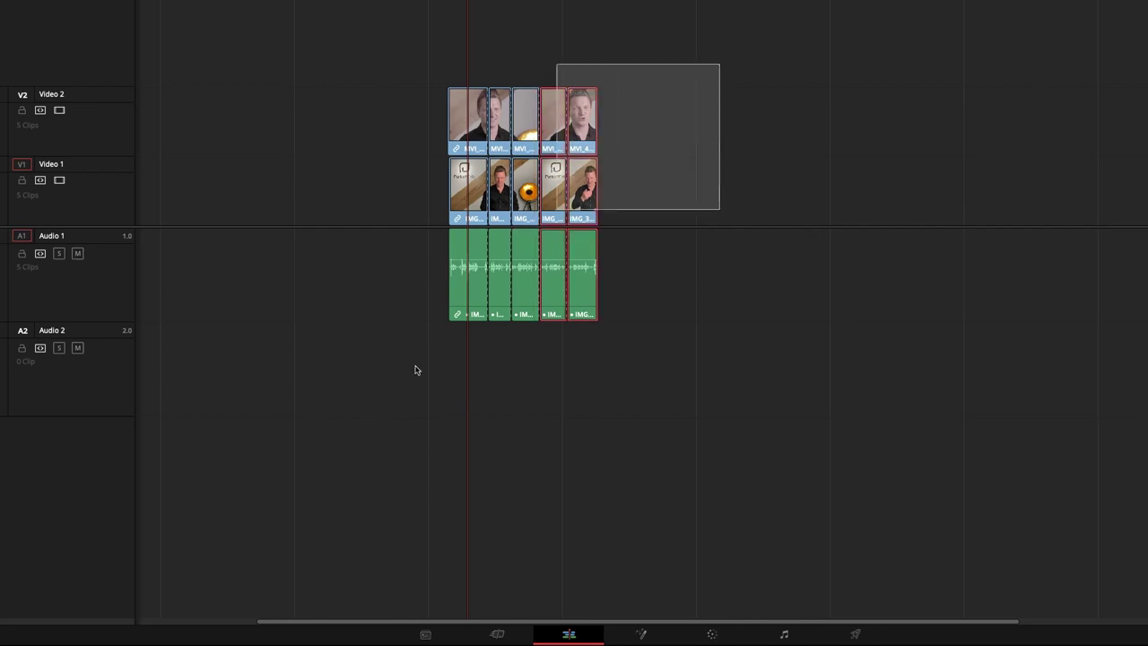
left_click(398, 129)
key("Delete")
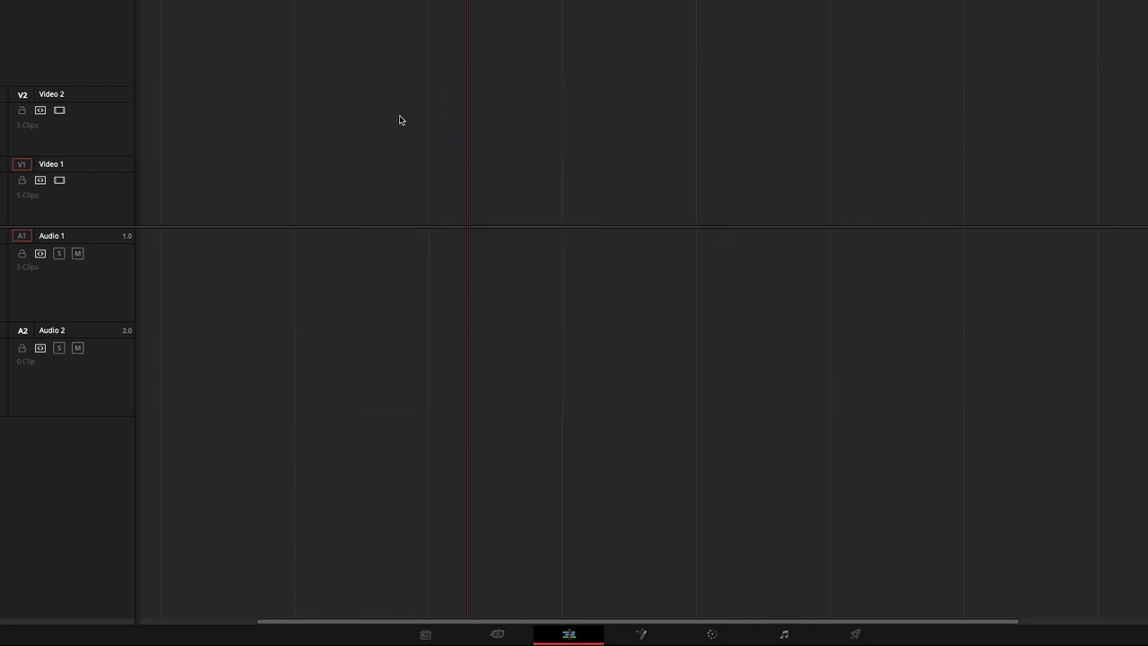
scroll(128, 105, "up", 6)
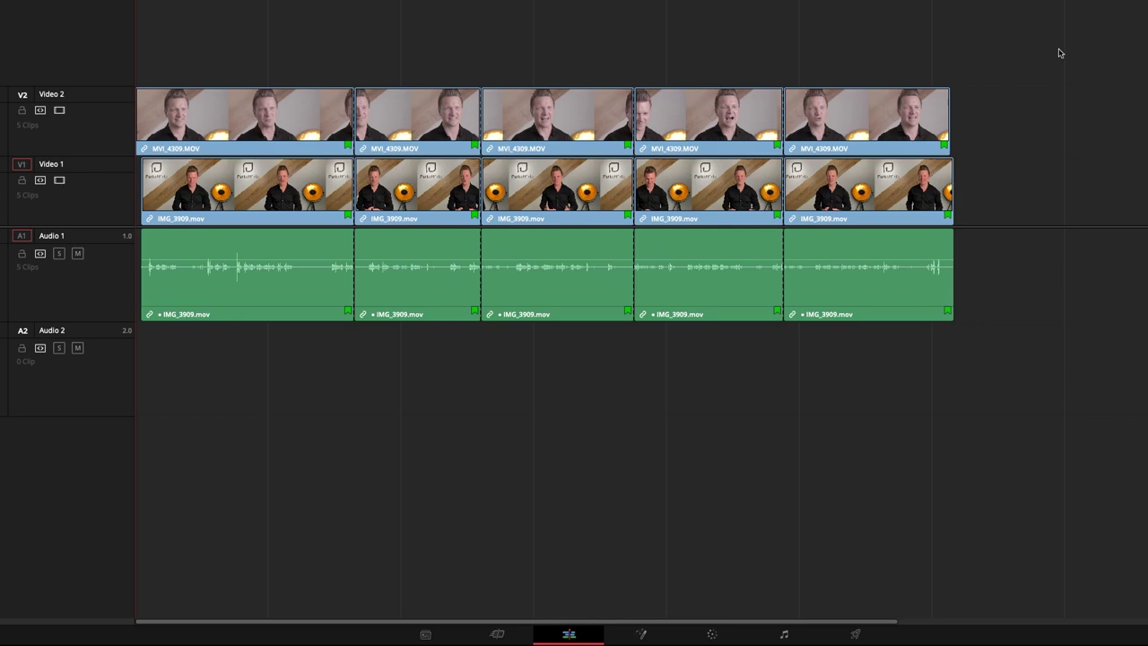
Combine all five clip pieces into Compound Clip 1
left_click_drag(1059, 53, 153, 330)
right_click(221, 139)
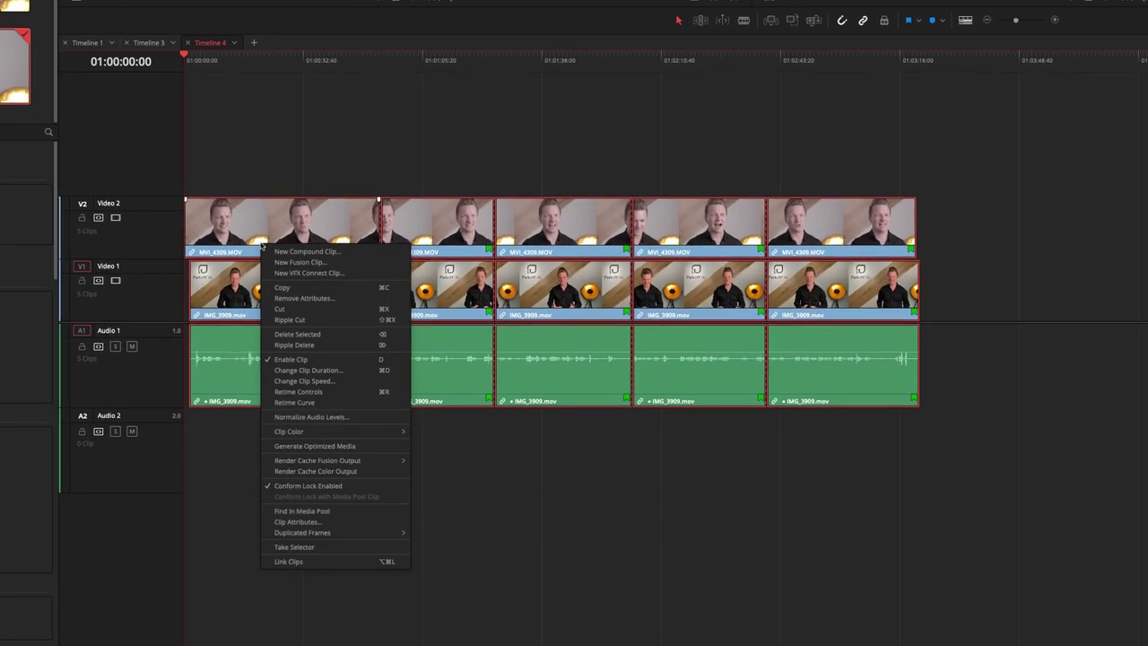
left_click(305, 251)
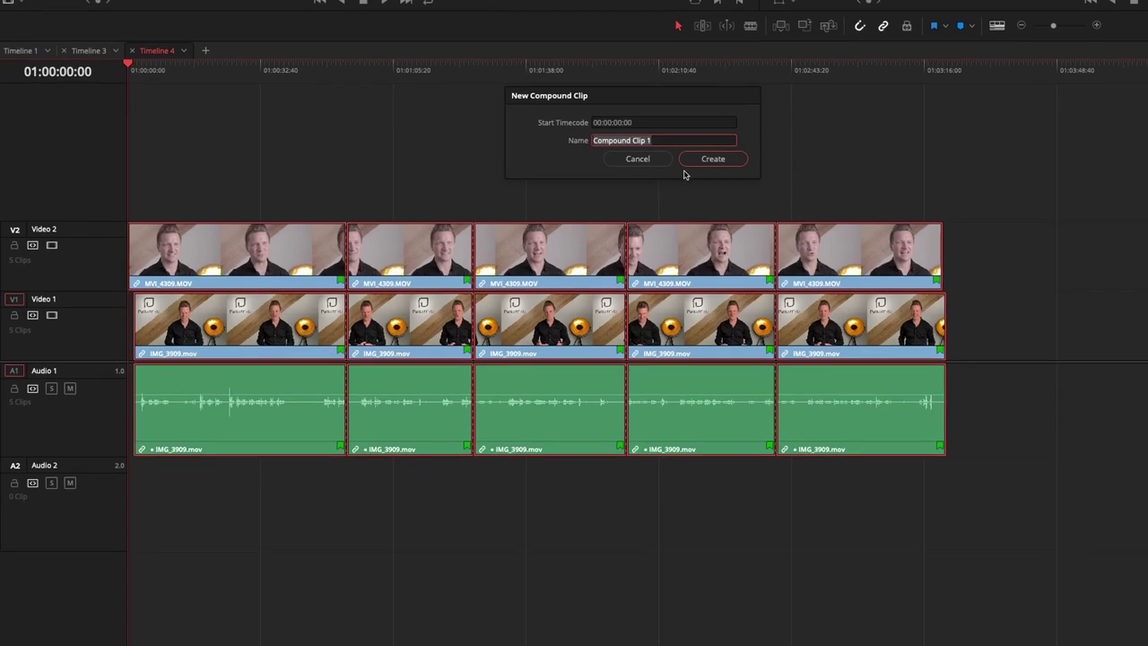
left_click(717, 161)
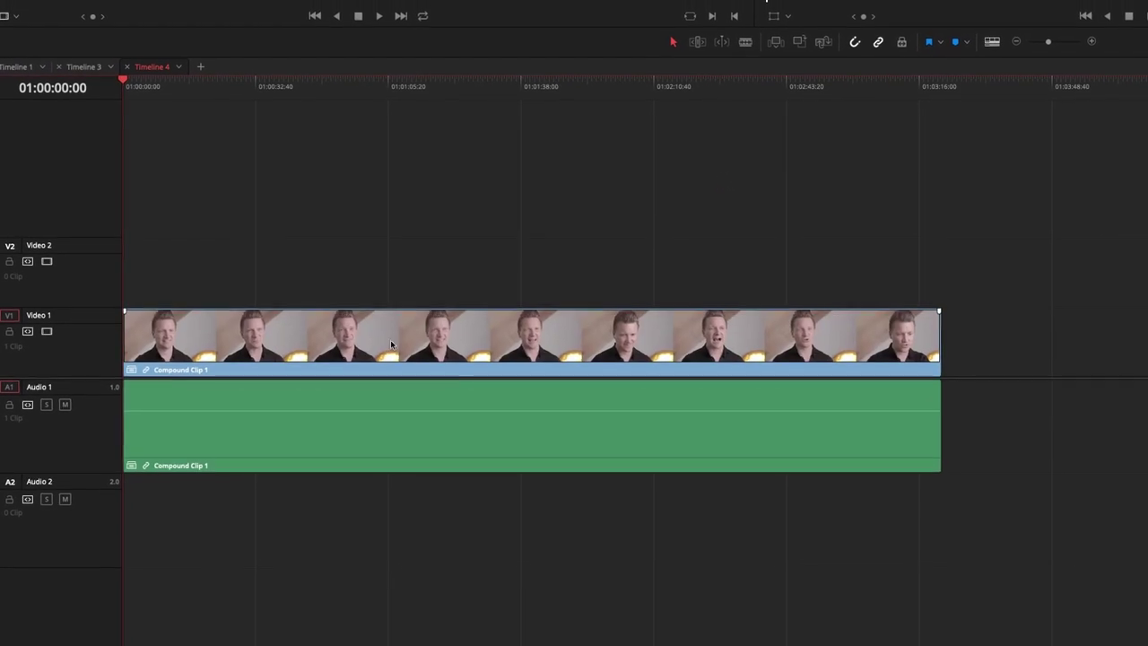
Open Compound Clip 1 in its own timeline and select its first clip pieces
right_click(297, 360)
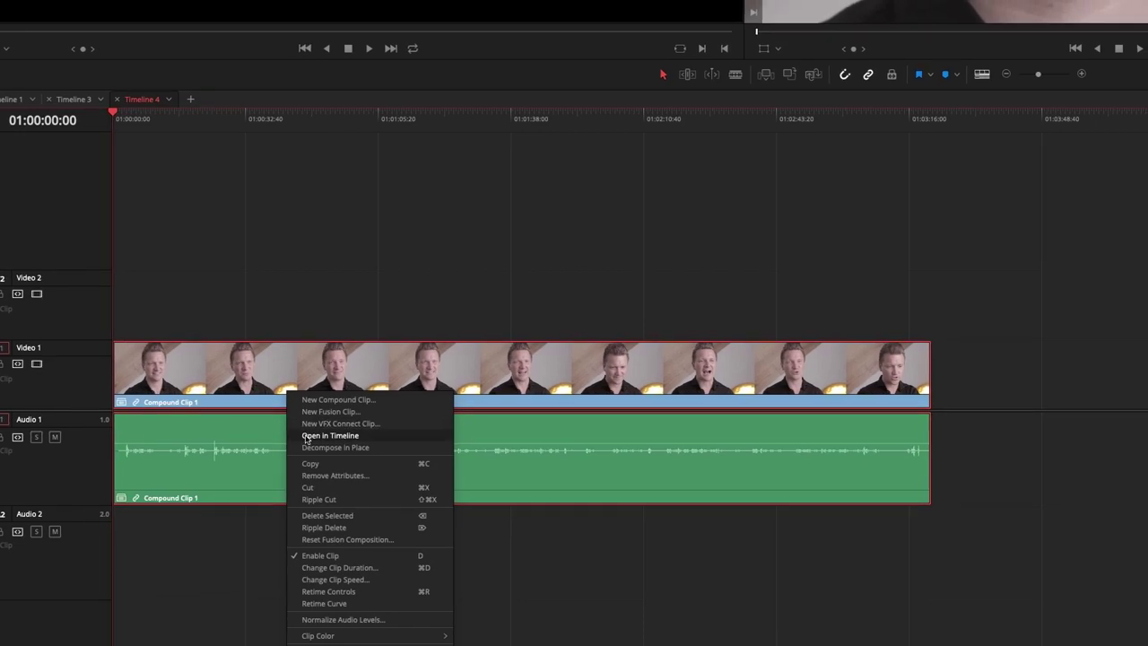
left_click(306, 438)
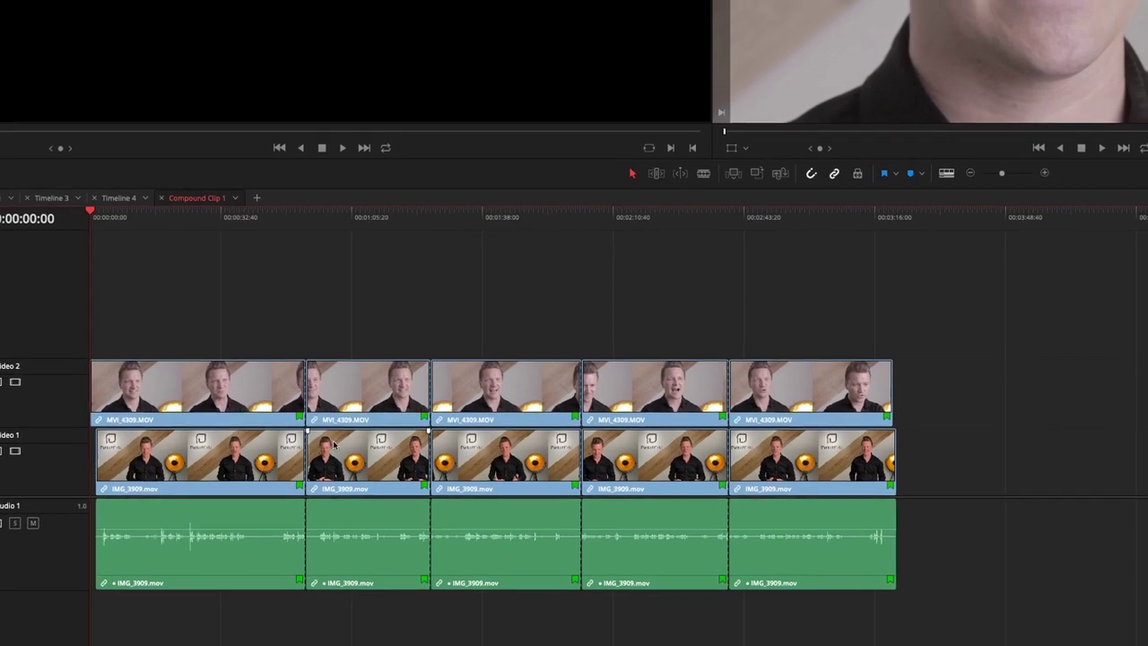
left_click(224, 449)
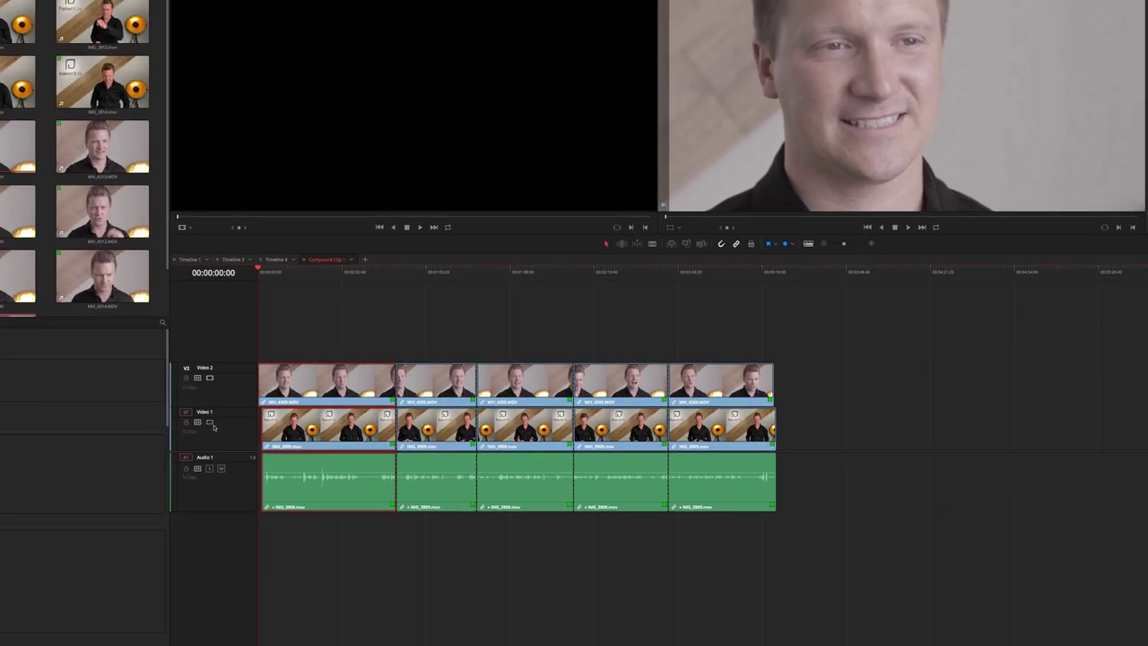
On the Color page, assign all five clips to the CC colour group
key("shift+6")
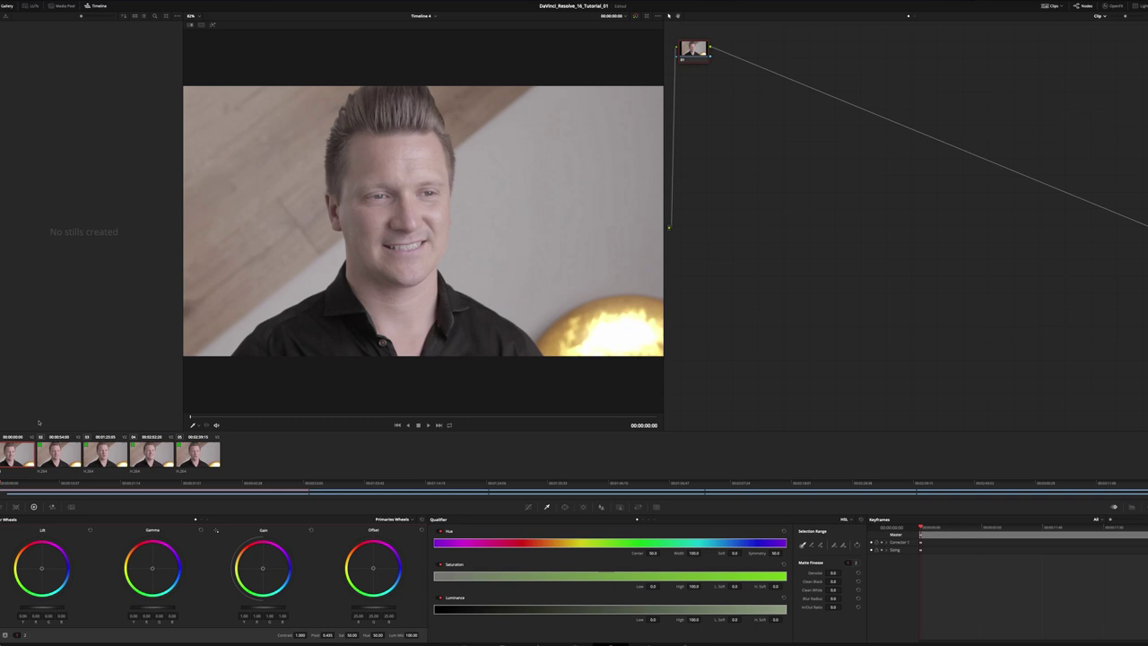
left_click(207, 461, "shift")
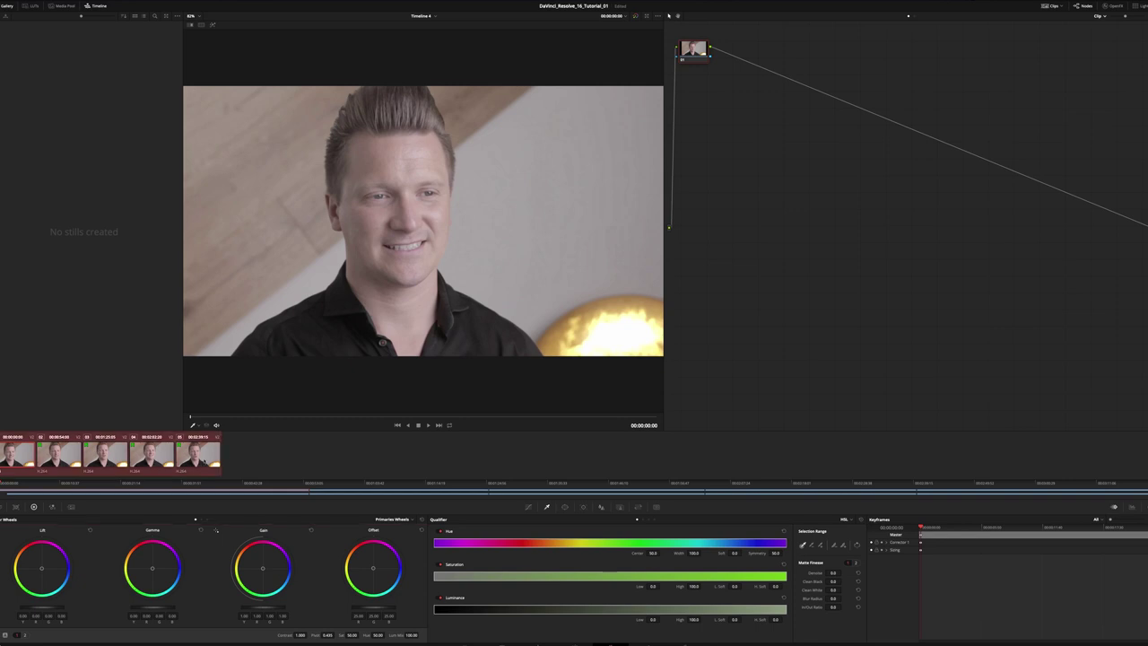
right_click(206, 461)
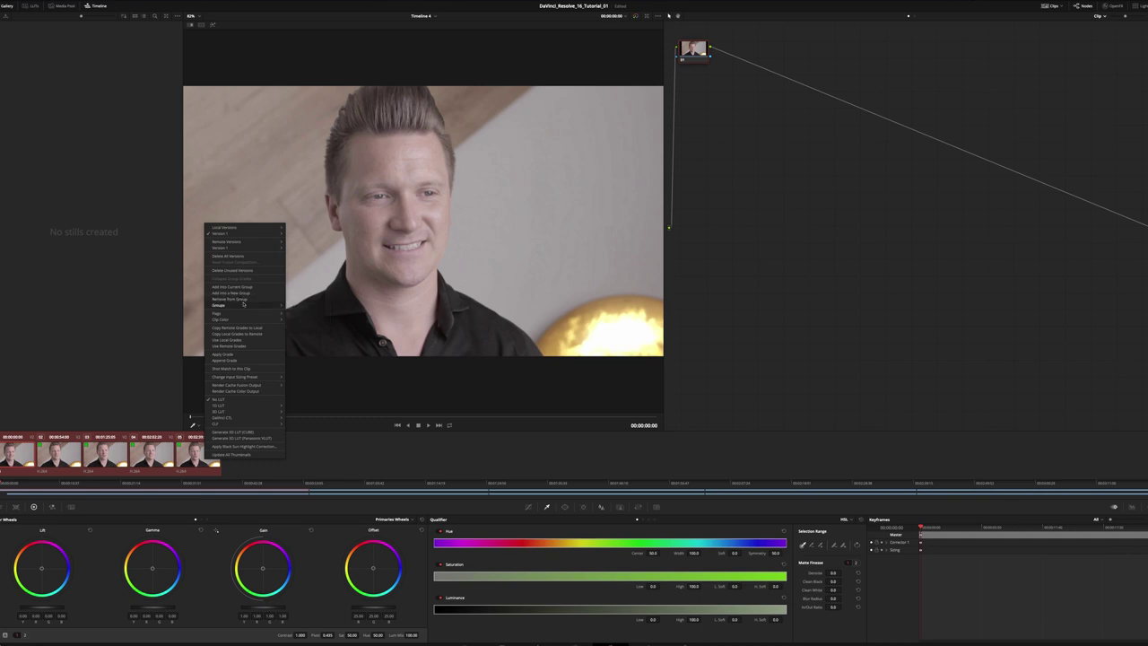
mouse_move(256, 305)
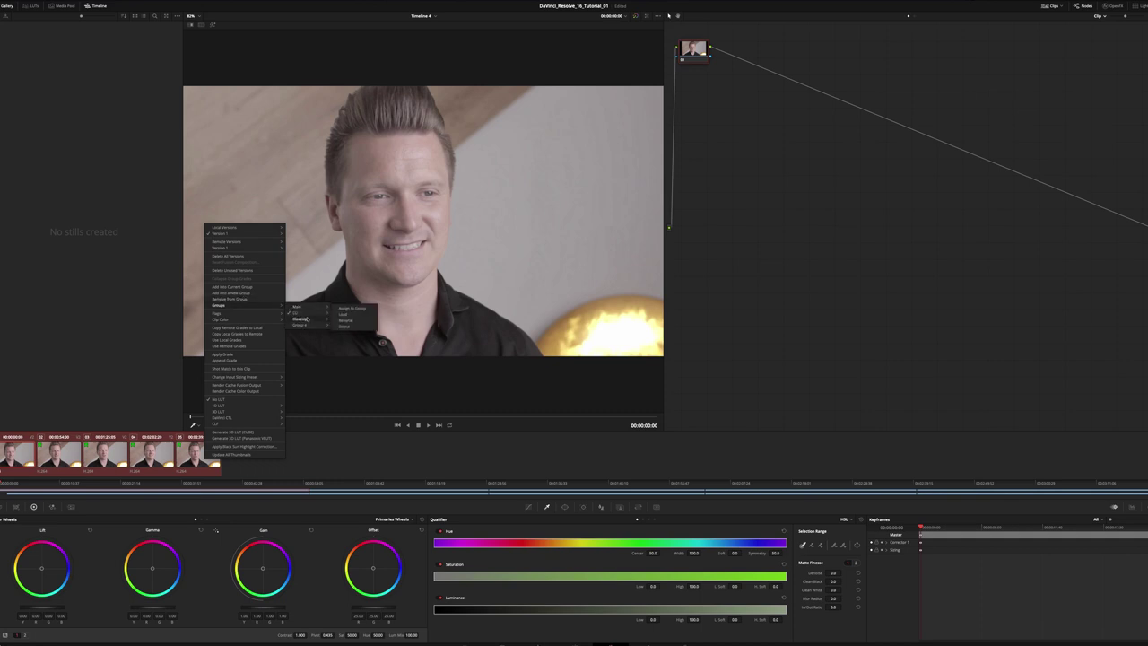
mouse_move(311, 314)
left_click(351, 313)
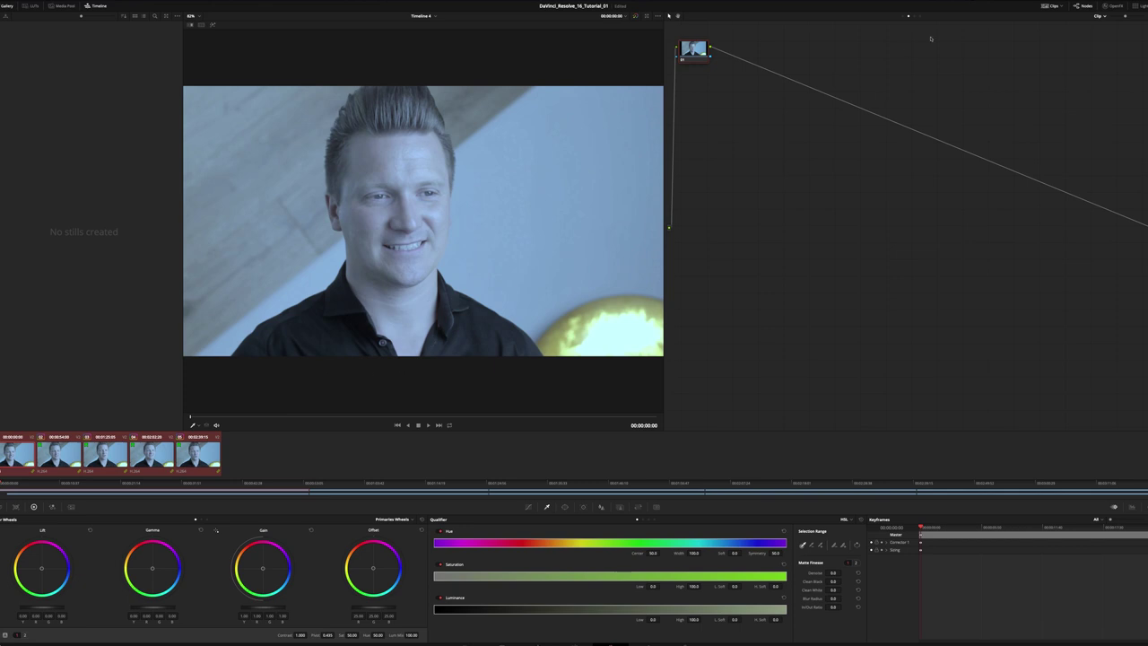
Raise Gain in the CC group's pre-clip grade, compare via bypass, and return to Edit
left_click(1098, 16)
left_click_drag(268, 610, 291, 610)
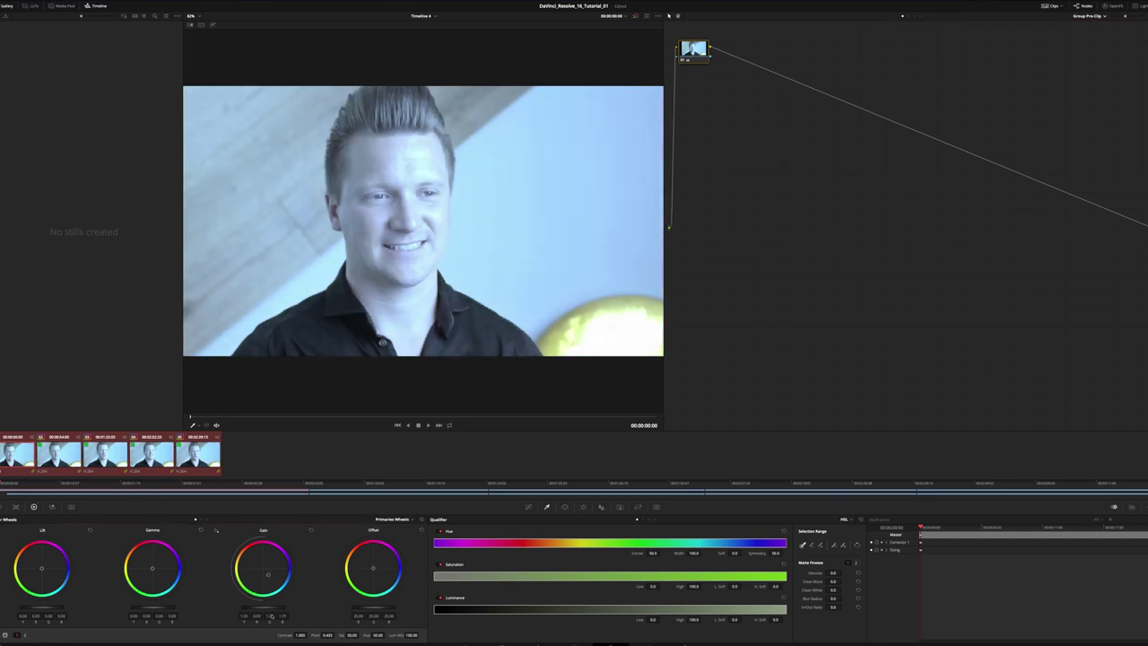
left_click(636, 17)
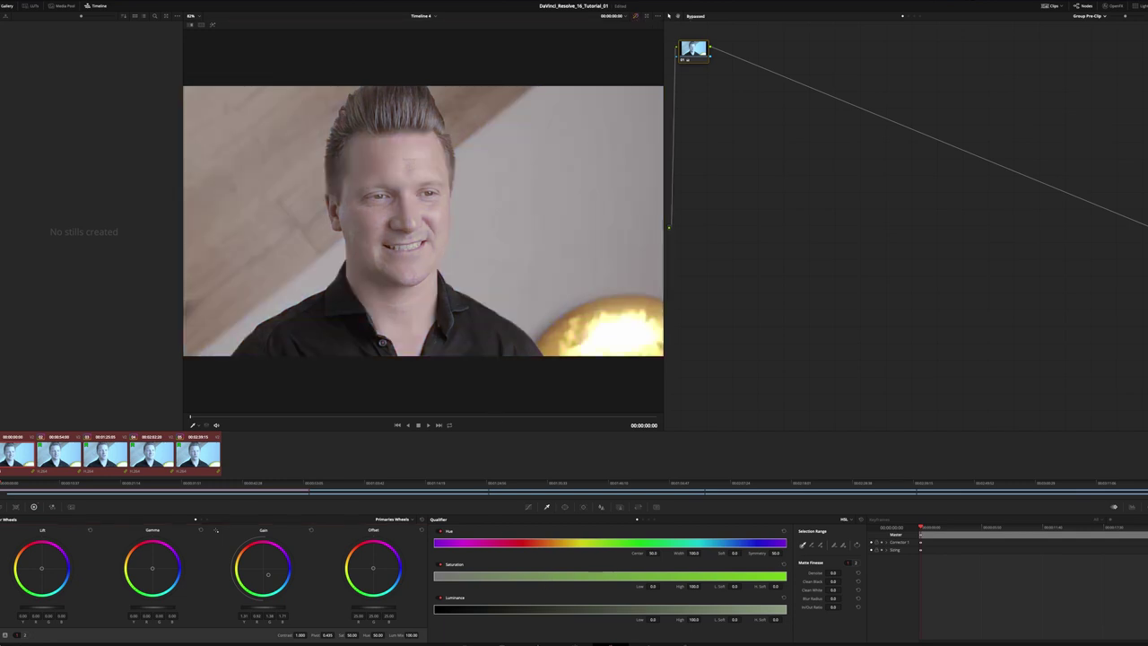
left_click(544, 643)
Re-enable Video 1, disable Video 2, and select clip 05 on the Color page
left_click(269, 412)
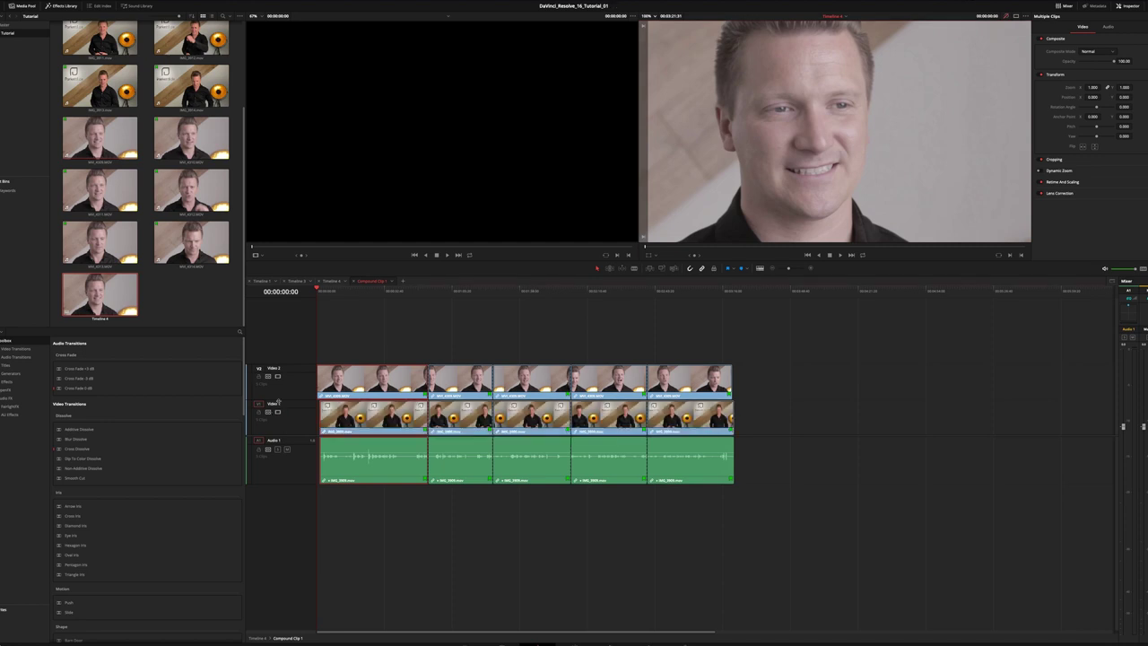
left_click(278, 376)
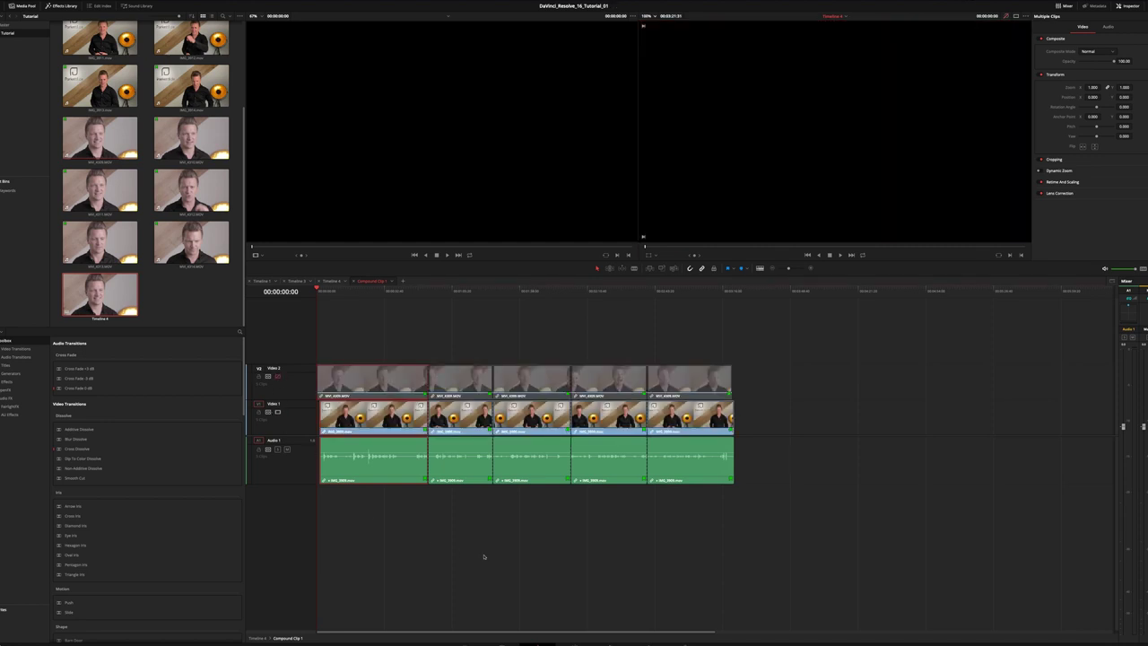
left_click(608, 645)
left_click(199, 456)
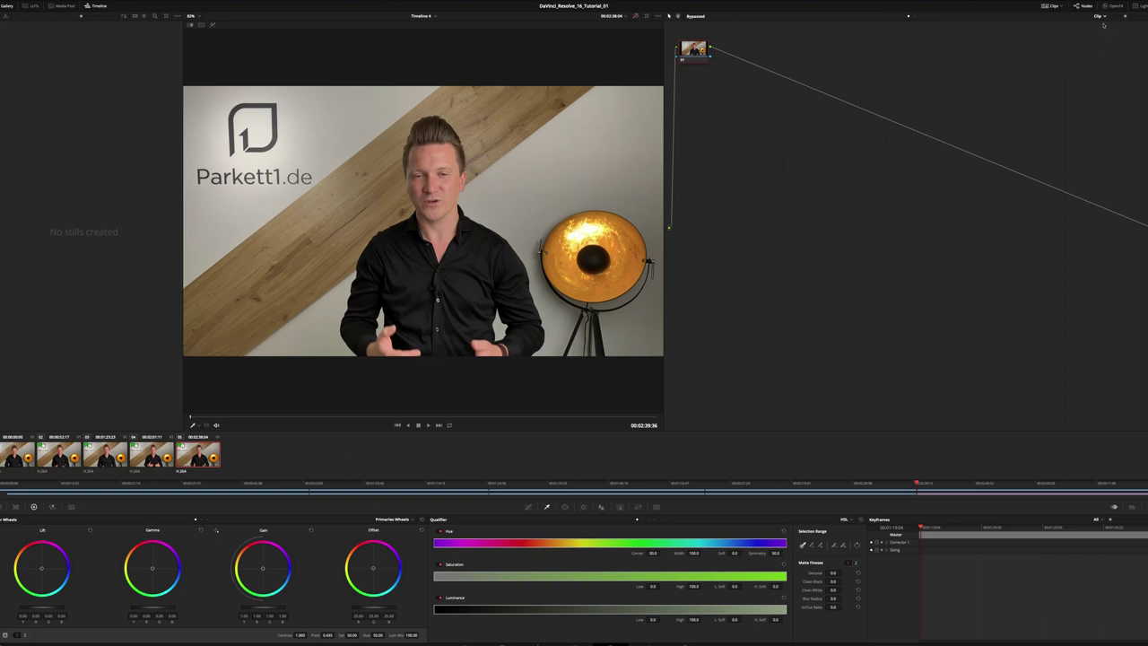
Assign clips 03 through 05 to the Main grading group
left_click(1101, 18)
left_click(1099, 16)
left_click(105, 455, "shift")
right_click(5, 444)
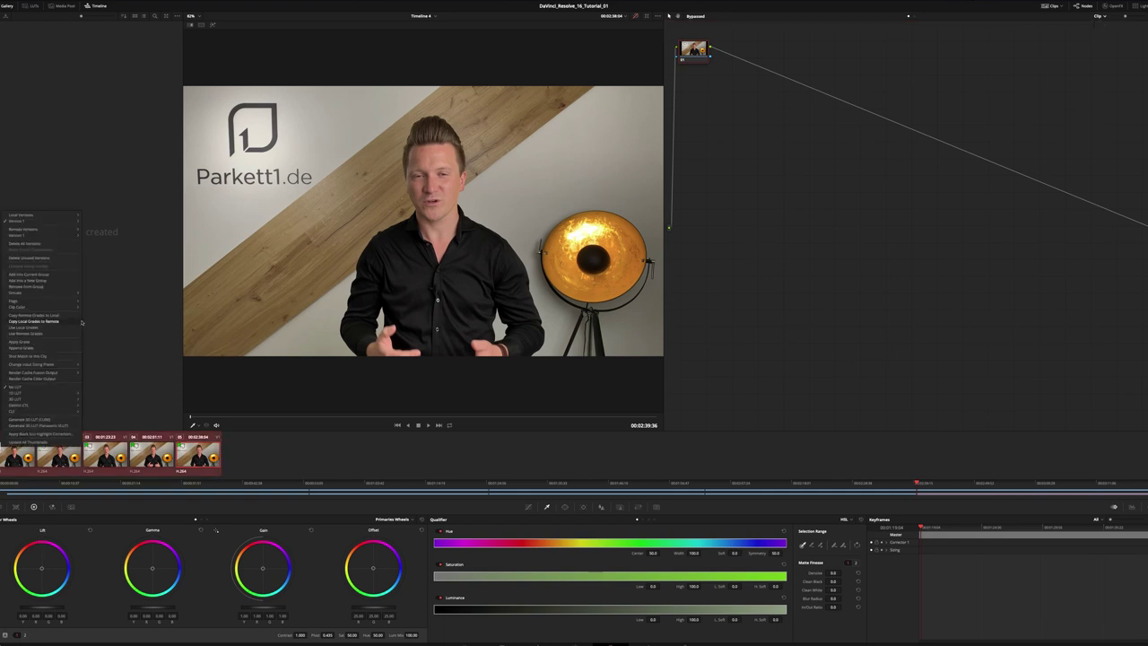
mouse_move(63, 289)
left_click(140, 296)
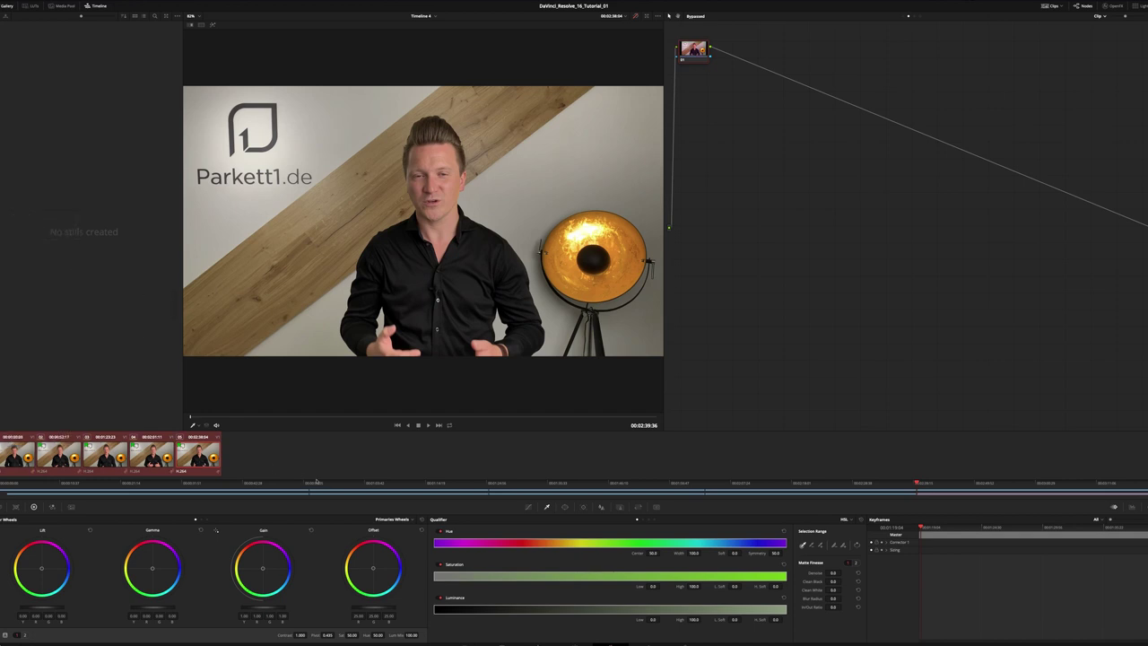
Switch to the Main group's pre-clip grade and turn the grade bypass off
left_click(1100, 16)
left_click(1108, 25)
left_click(635, 16)
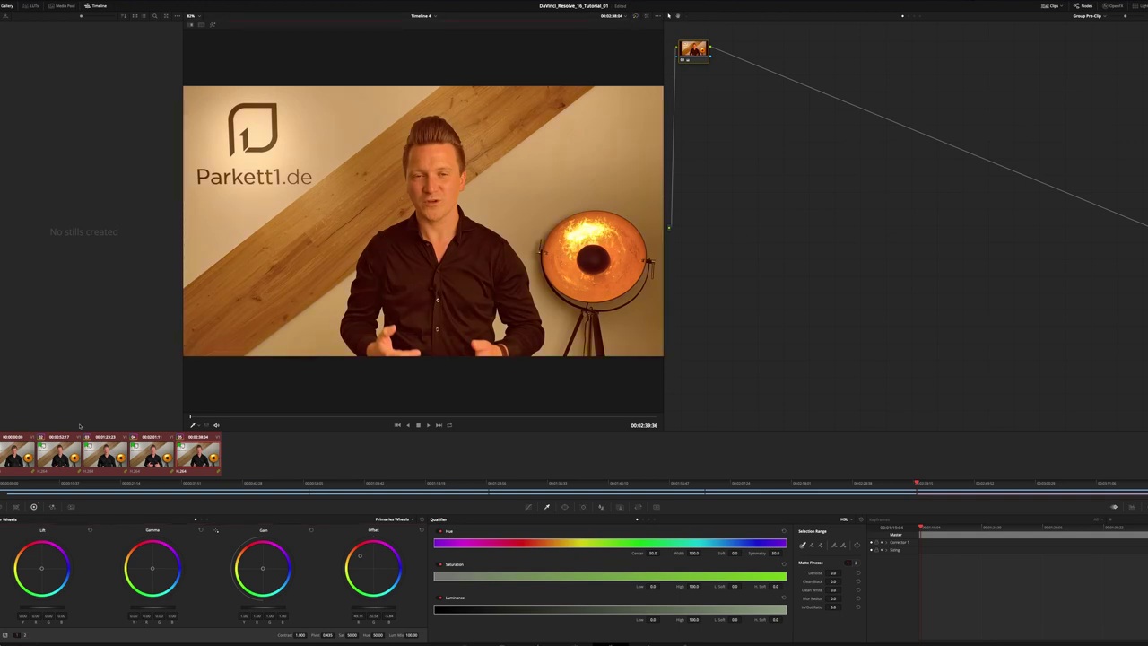
On the individual clip grade, shift Offset toward blue to remove the orange cast
left_click(1103, 18)
left_click(1090, 32)
left_click_drag(373, 567, 382, 576)
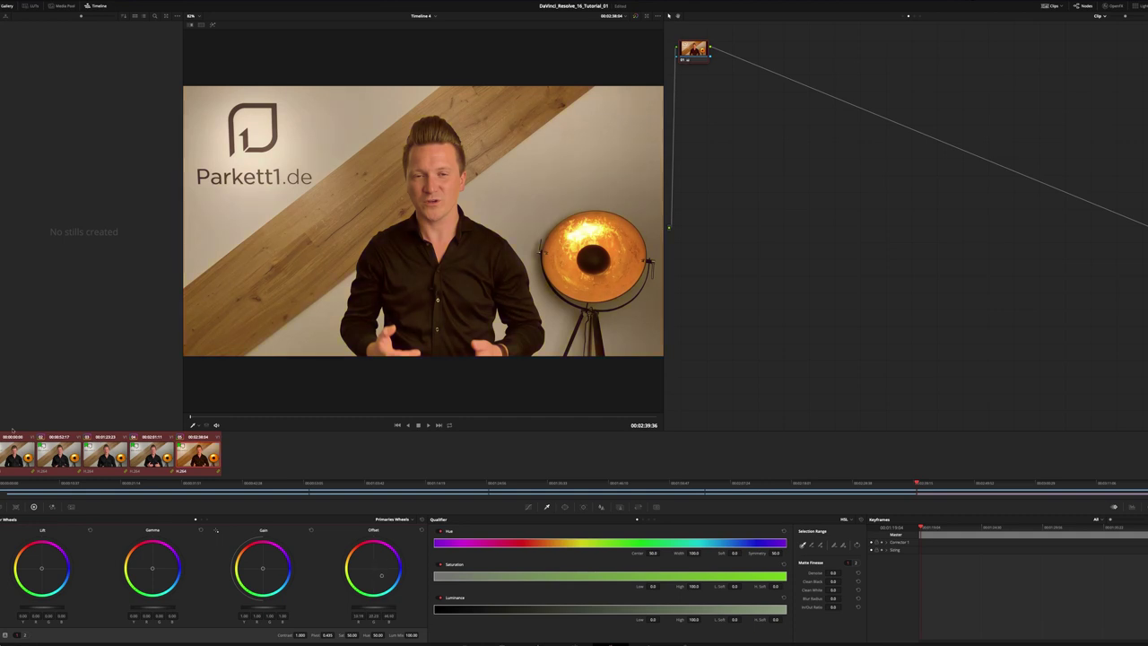
key("Up")
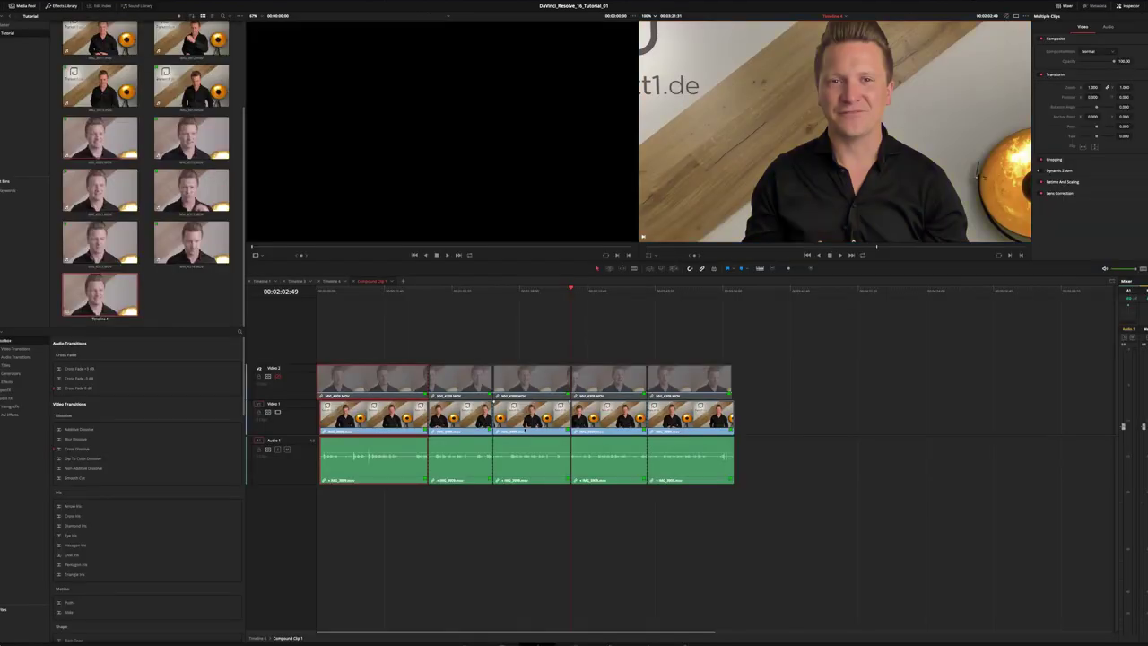
Turn Video 2 back on and move the middle clip block up one track with Alt+Up
left_click(389, 523)
left_click(276, 376)
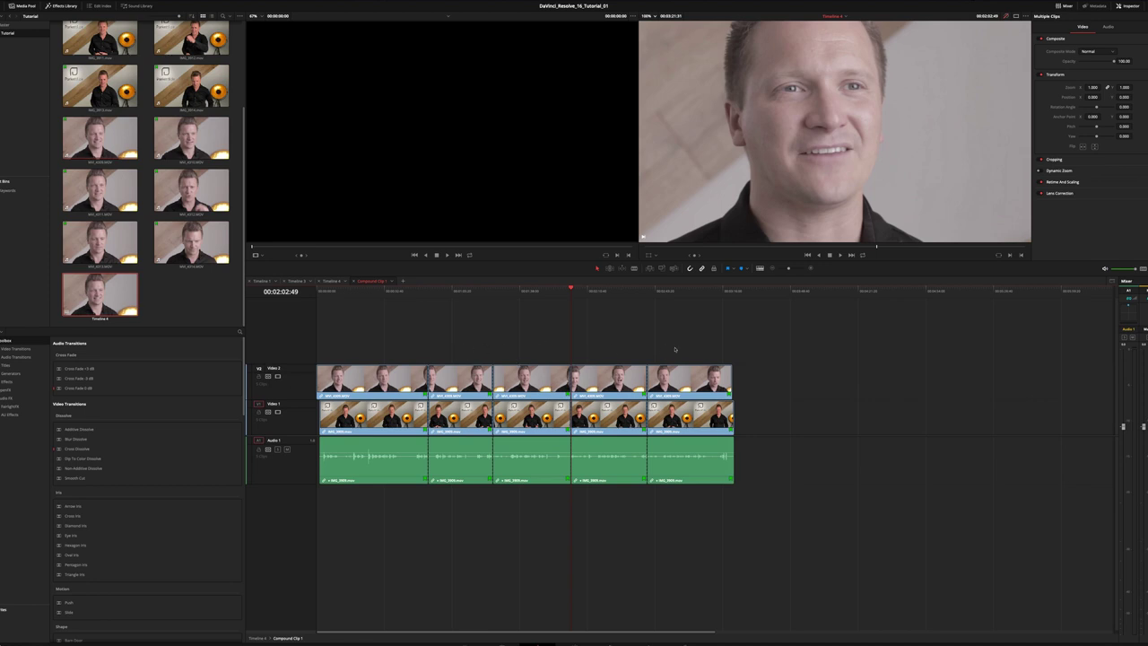
left_click(456, 381)
key("alt+Up")
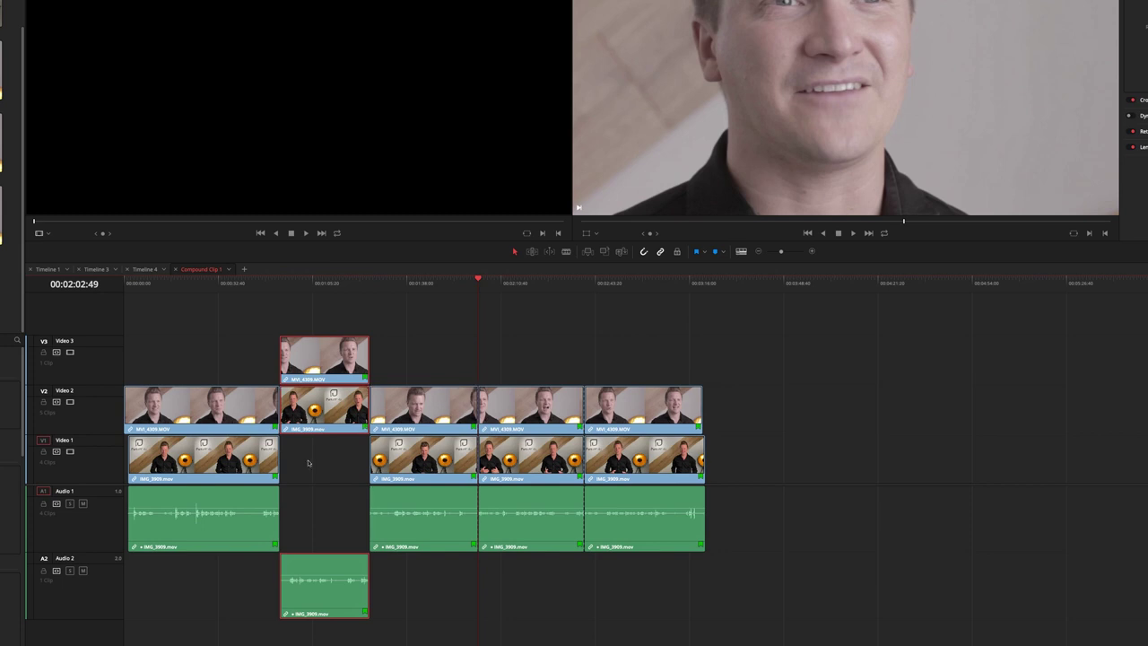
Disable the Video 3 and Video 1 pictures, with the playhead near 00:00:45:10–00:00:48:42
left_click(255, 283)
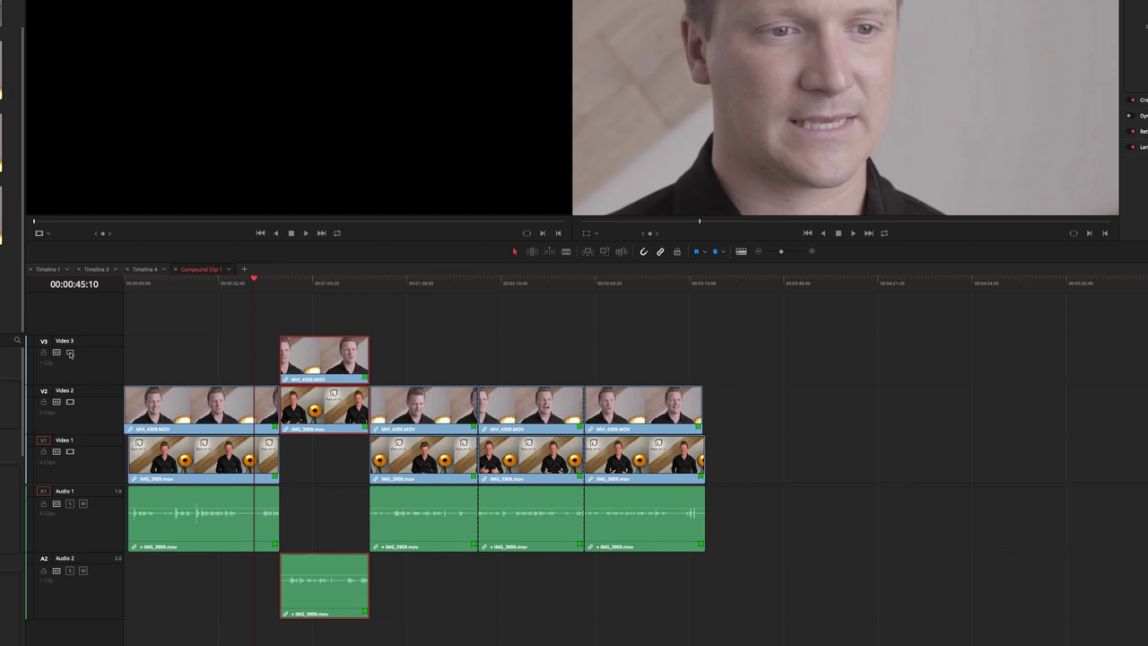
left_click(70, 352)
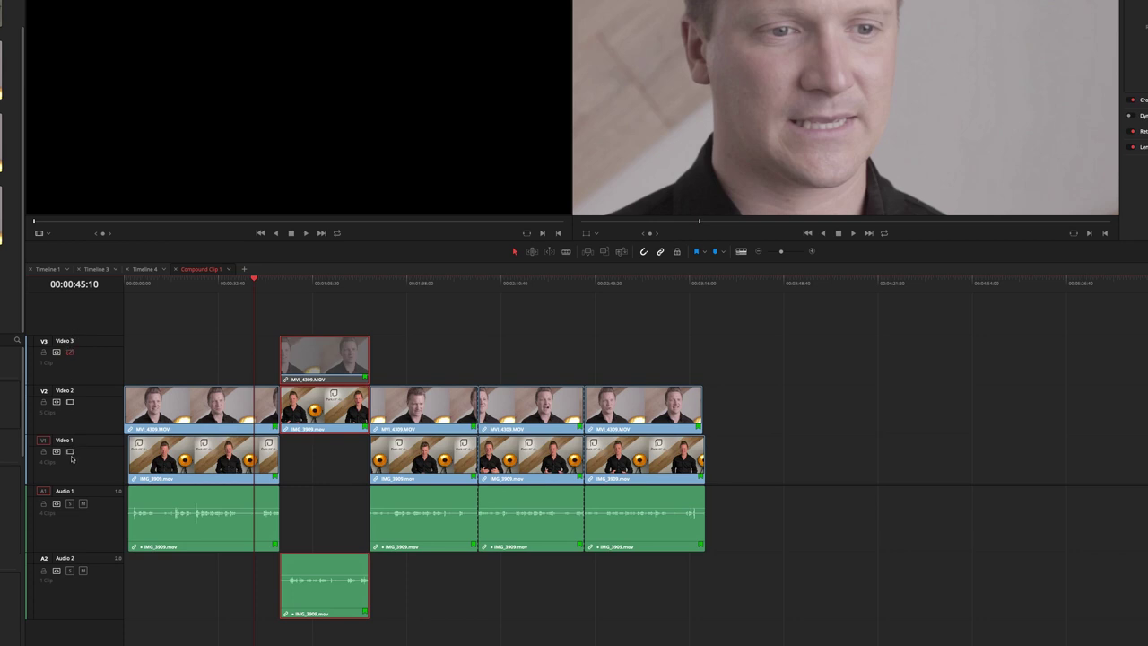
left_click(70, 452)
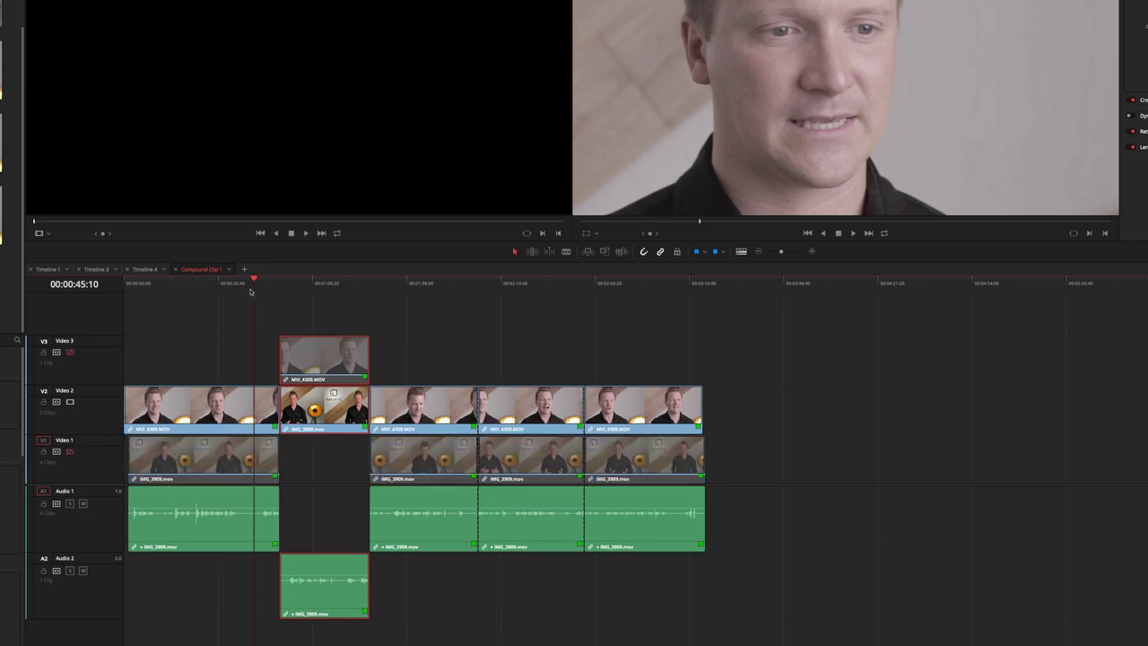
left_click(264, 283)
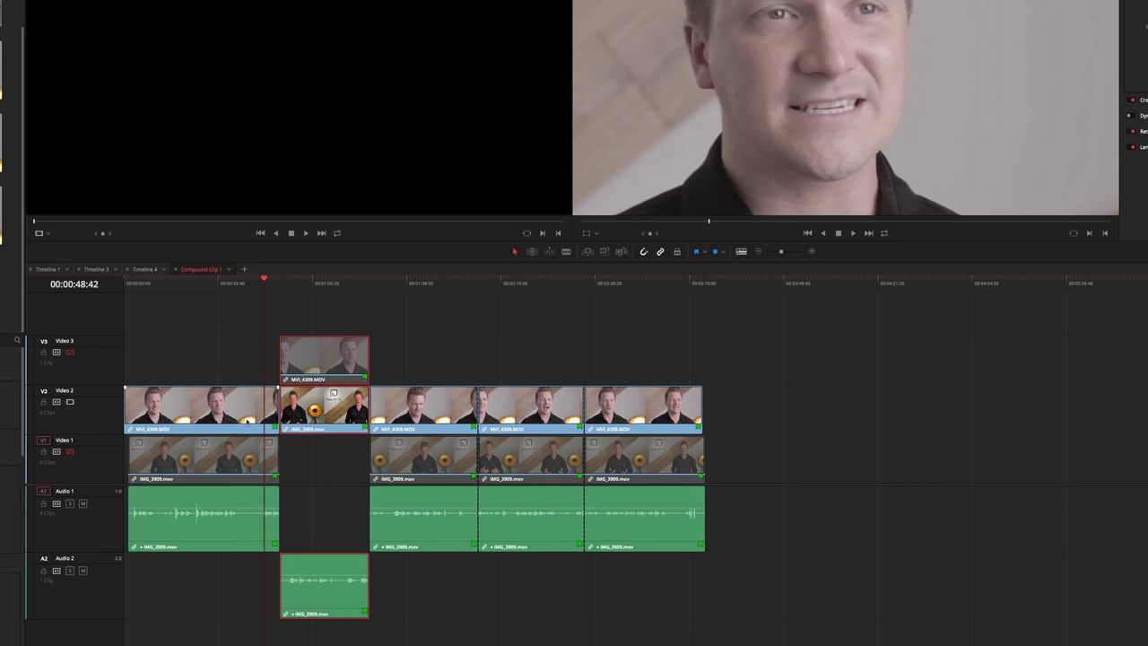
Try moving the first clips up a track, put them back, and preview to about 1:32
left_click(244, 396)
left_click_drag(244, 395, 244, 346)
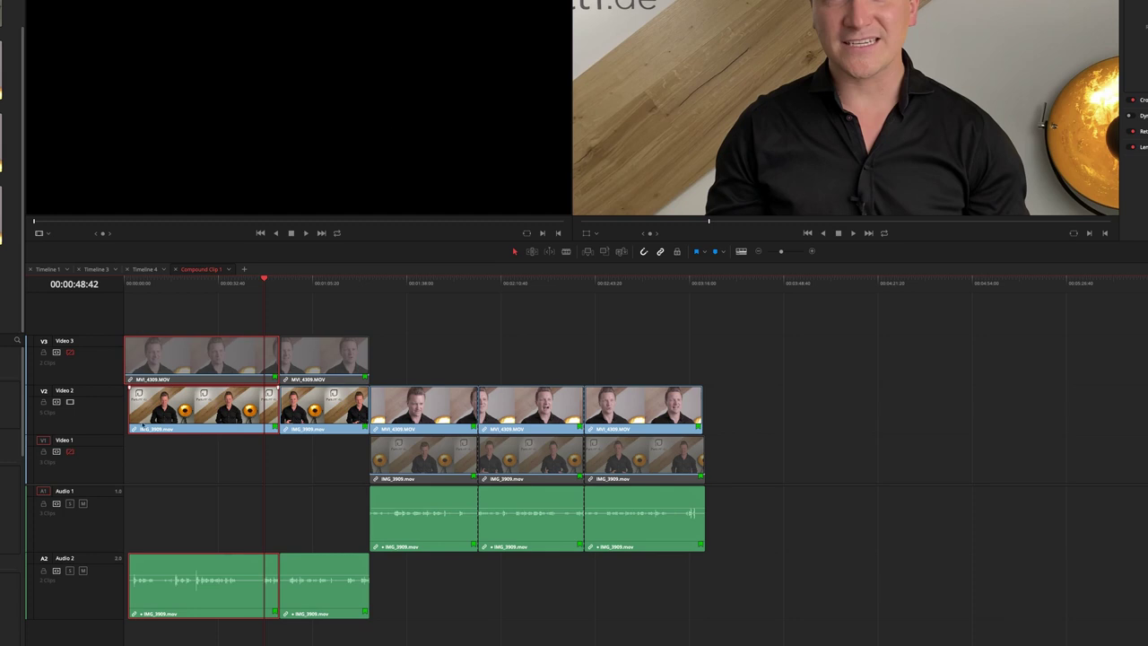
left_click_drag(197, 399, 198, 440)
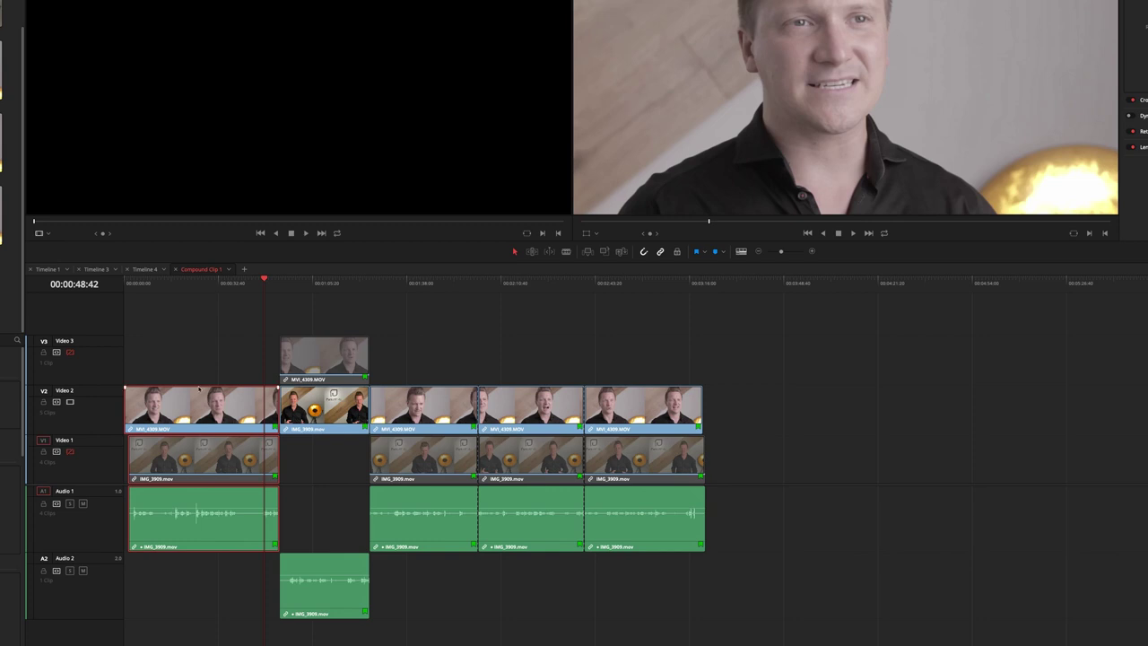
left_click_drag(341, 286, 387, 282)
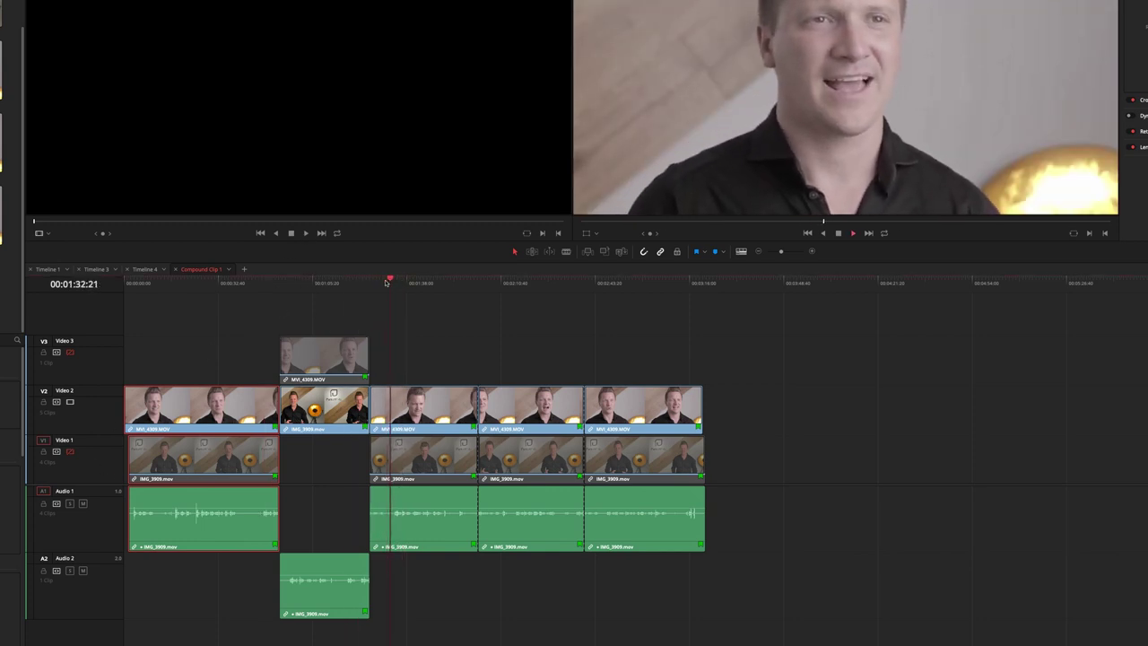
key("space")
Blade all tracks at 00:01:32:30 and 00:01:39:54 and lift that section onto V3/A2
key("b")
left_click(393, 453)
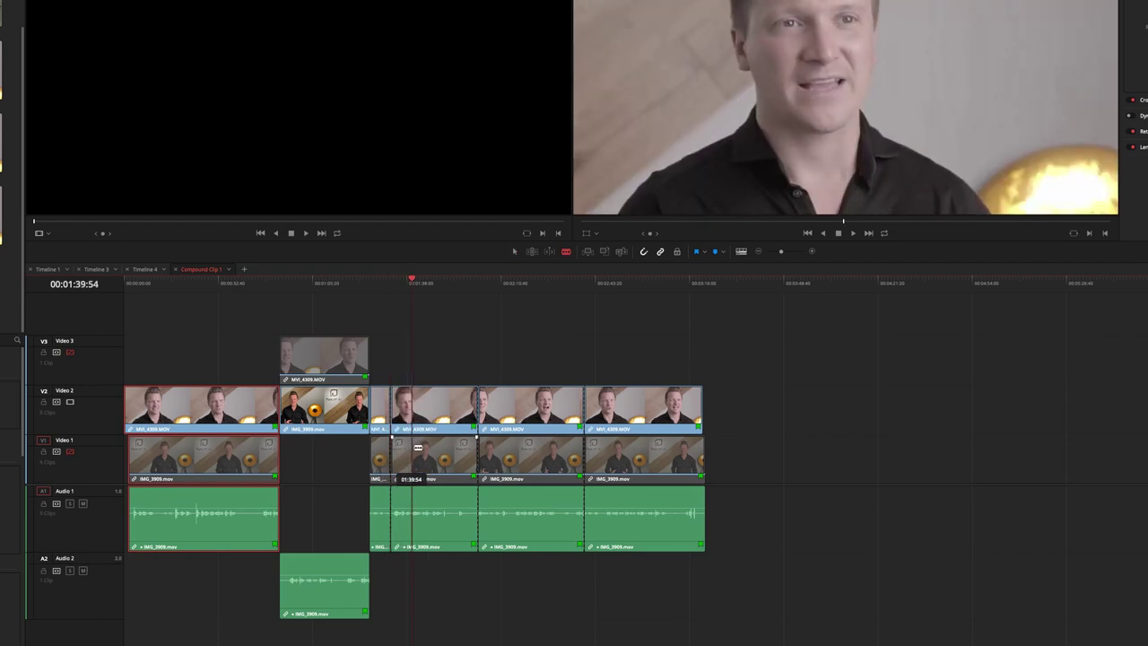
left_click(412, 453)
key("a")
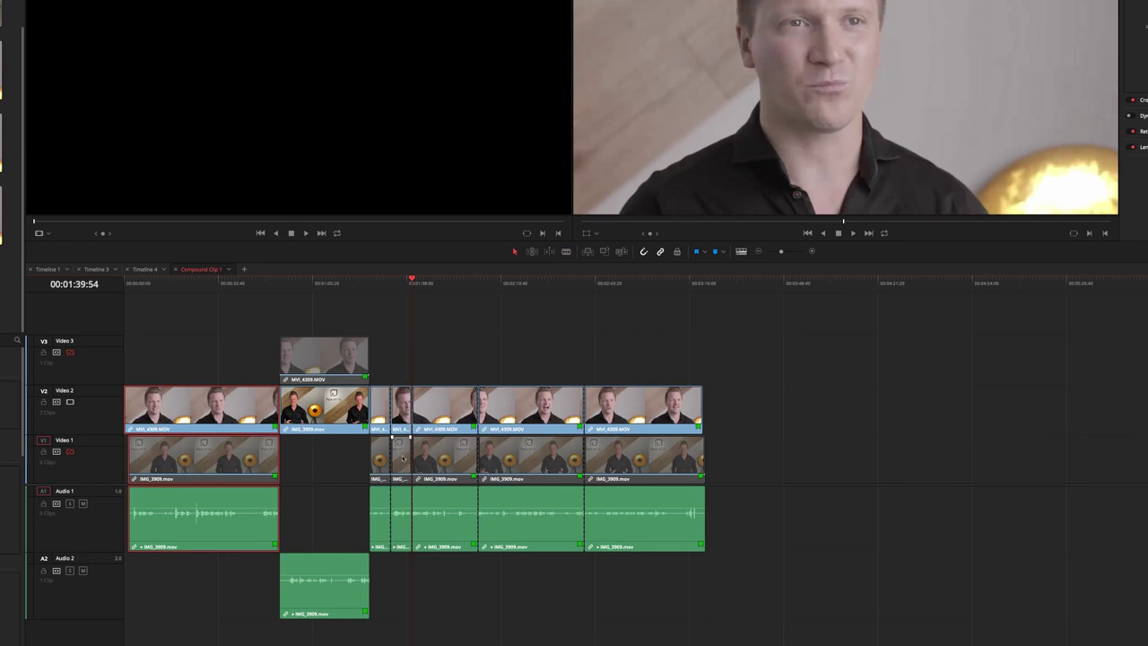
left_click_drag(404, 458, 402, 359)
left_click(388, 285)
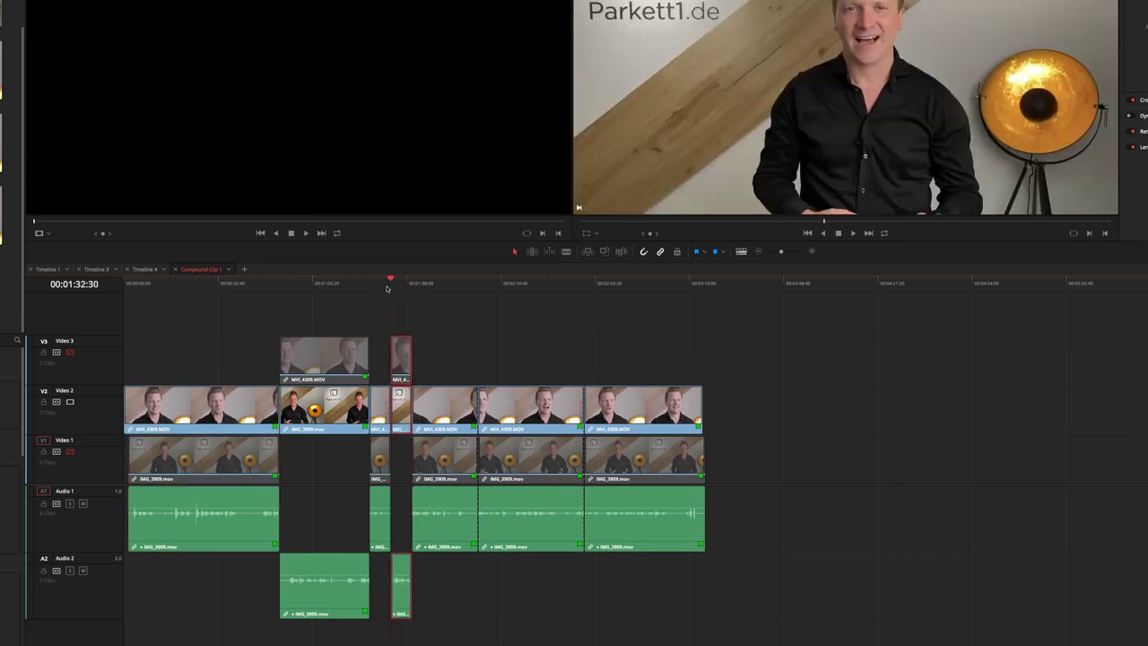
left_click_drag(397, 287, 402, 287)
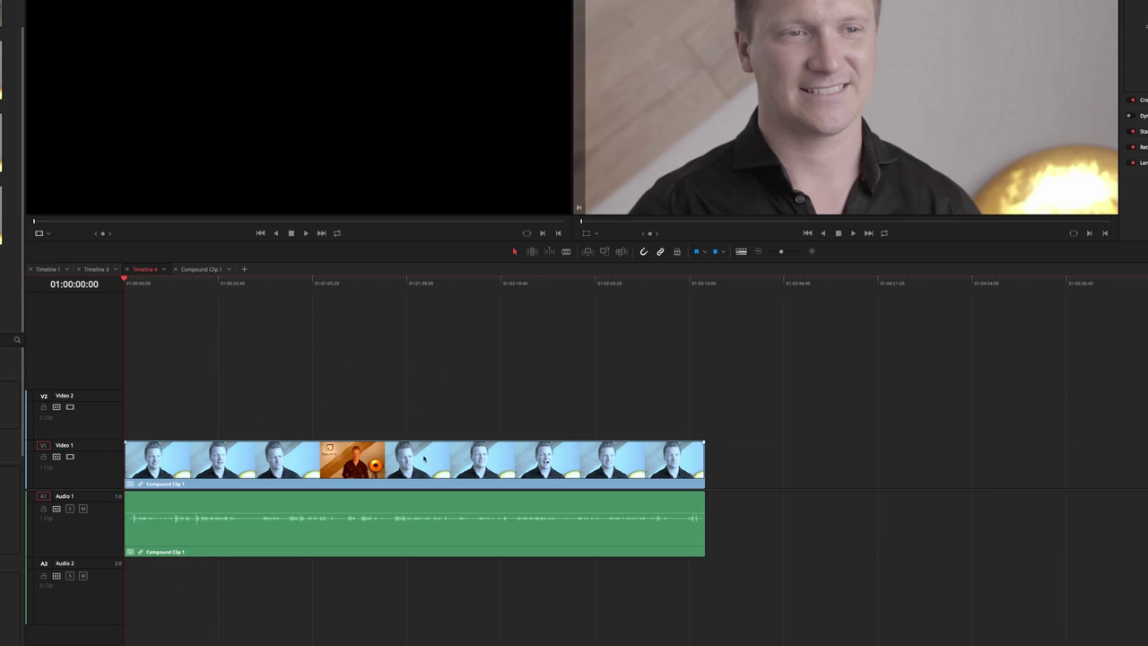
Scrub through the Timeline 4 compound clip, select its audio, and open the Fairlight page
left_click(265, 449)
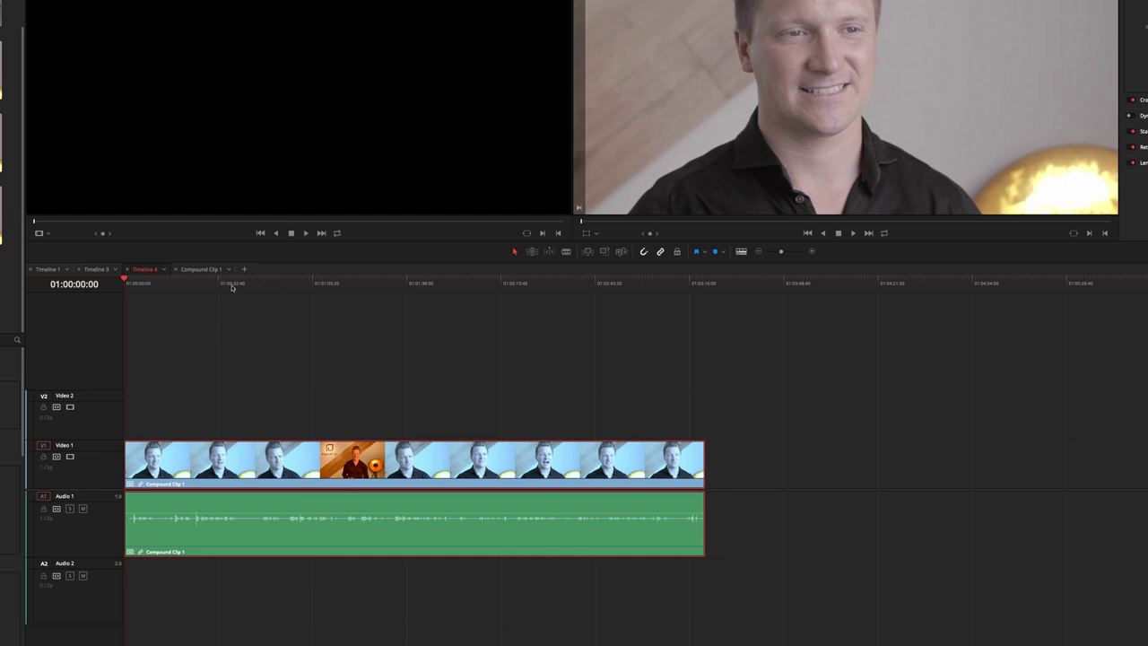
left_click(241, 283)
left_click_drag(241, 286, 410, 315)
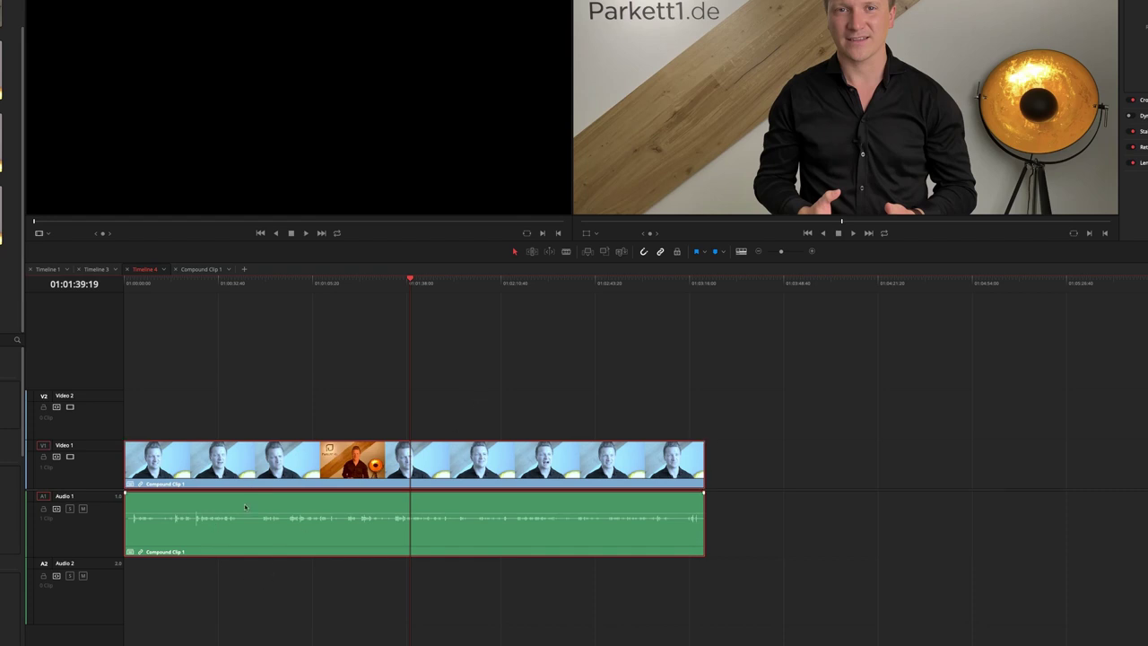
left_click(320, 521)
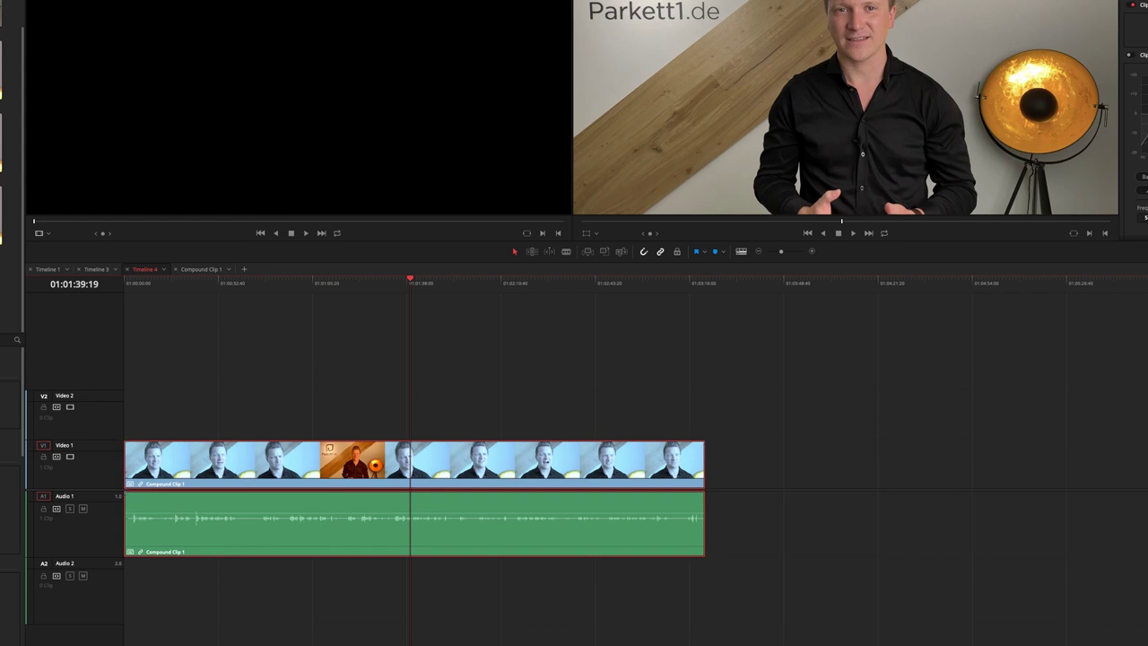
key("shift+7")
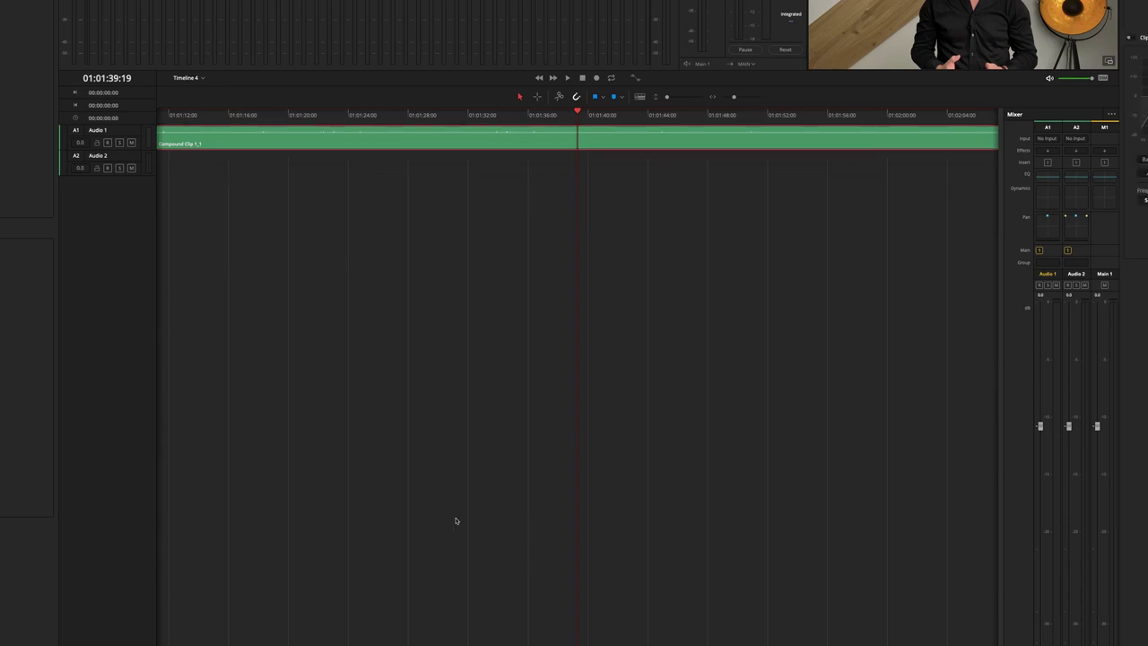
Back on the Edit page, use Open in Timeline on Timeline 4's compound clip
key("shift+4")
right_click(232, 456)
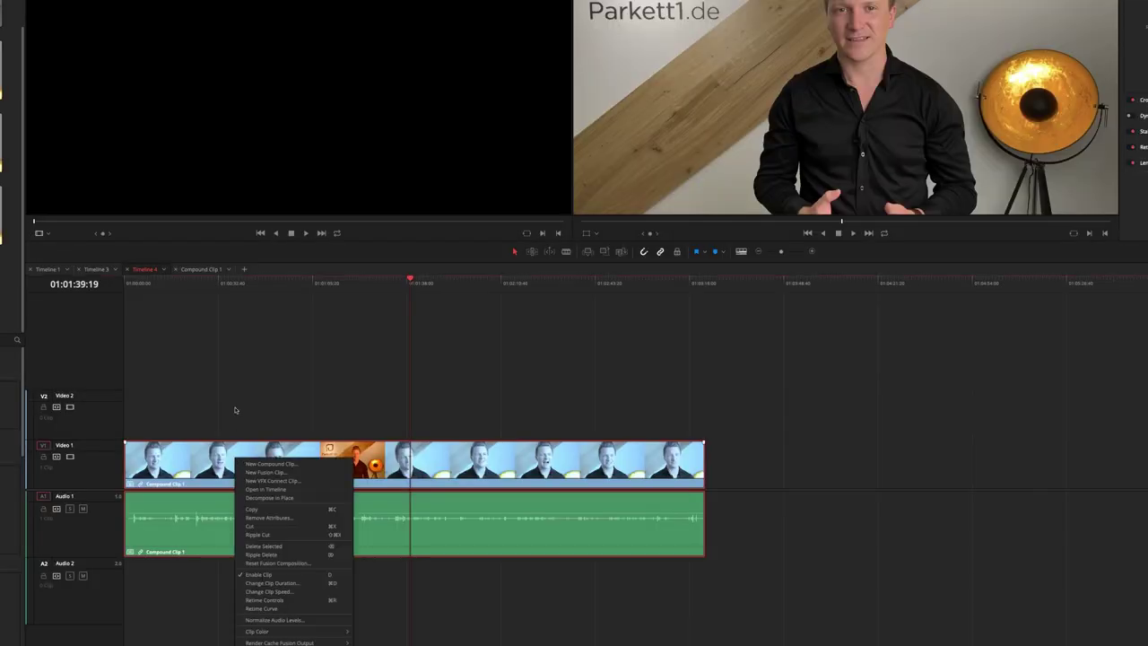
left_click(269, 488)
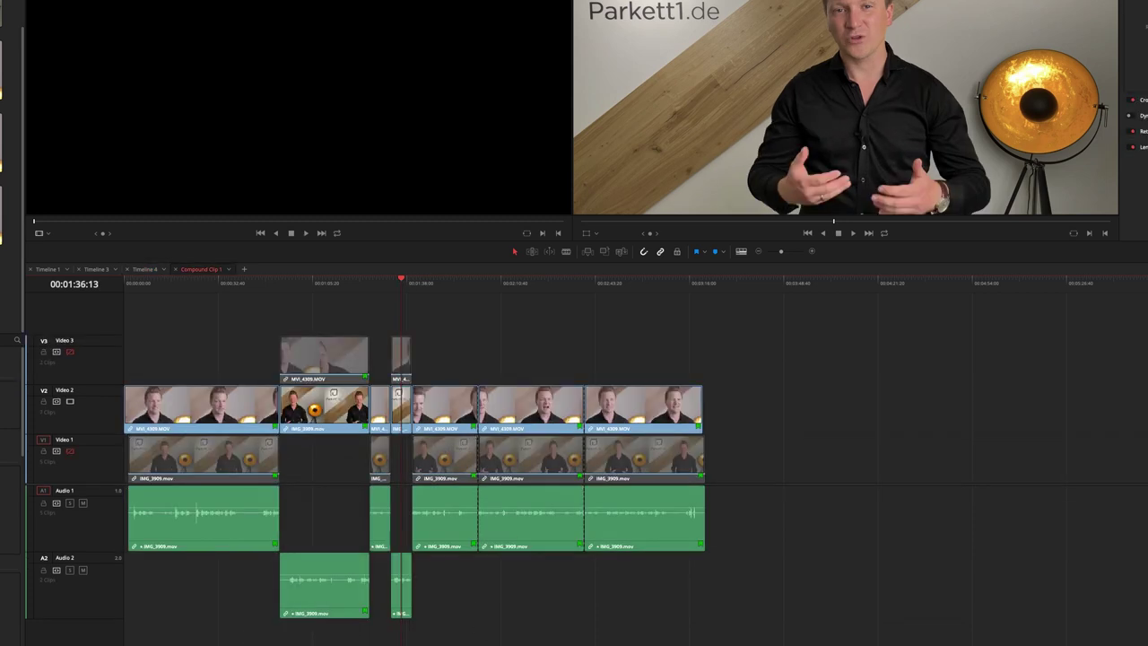
key("shift+7")
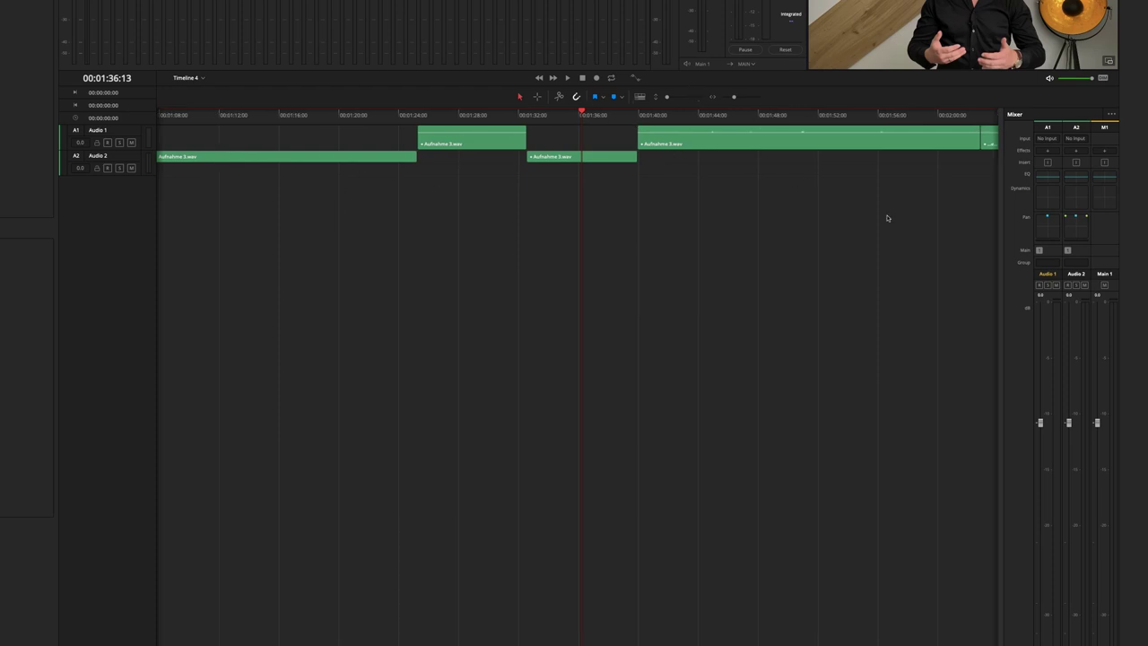
key("shift+4")
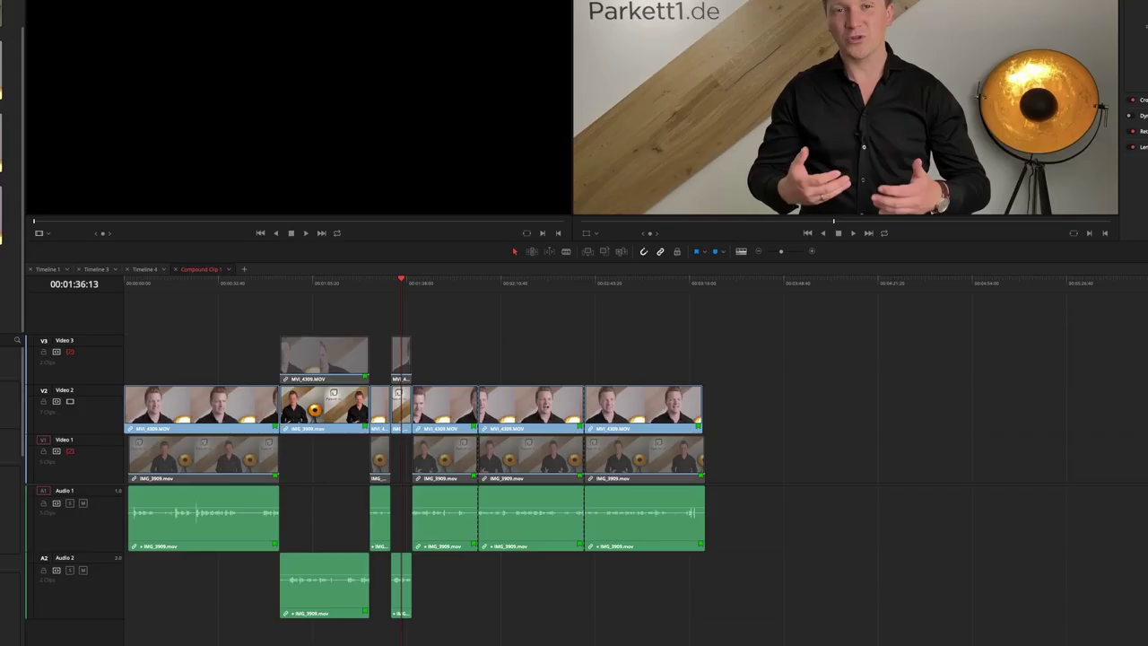
left_click(144, 269)
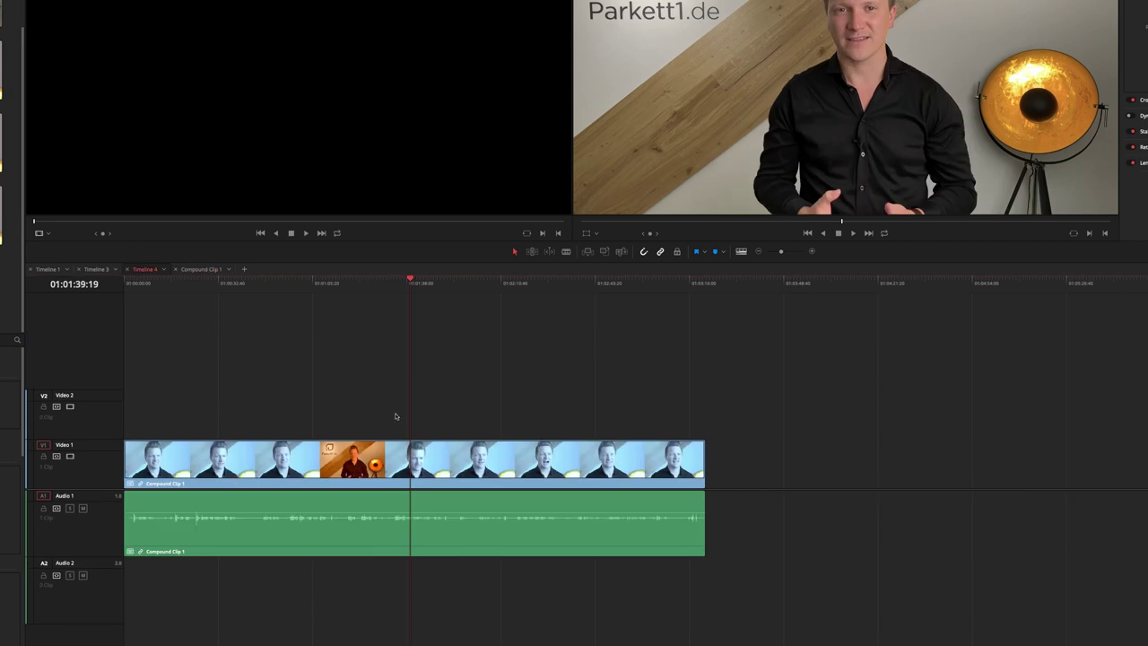
right_click(374, 470)
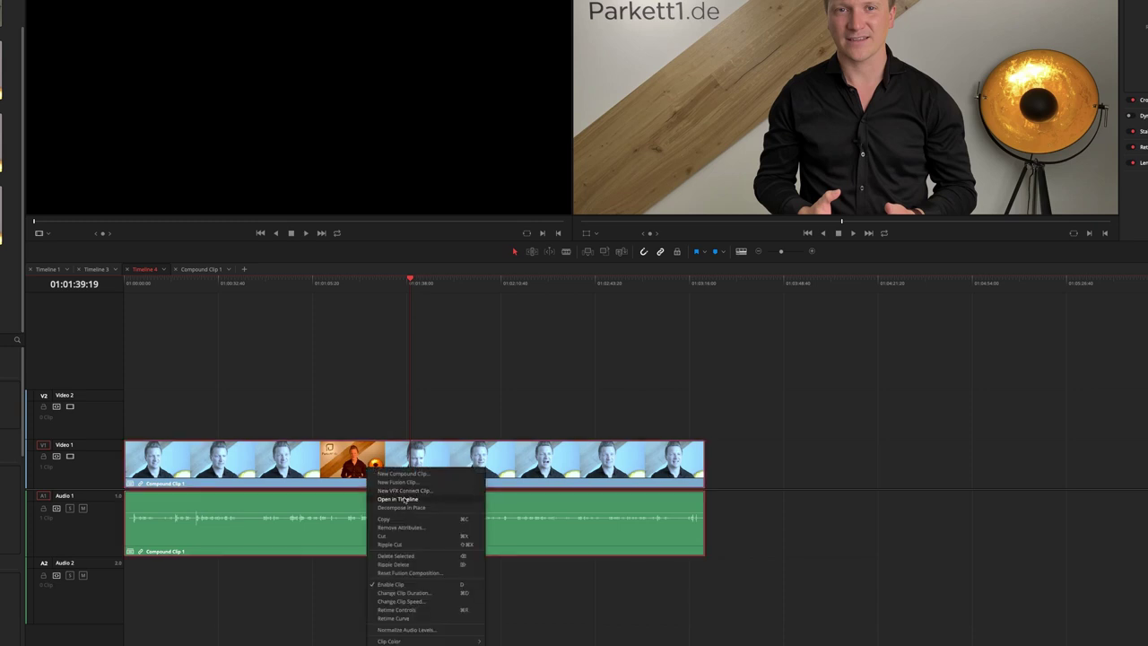
left_click(405, 501)
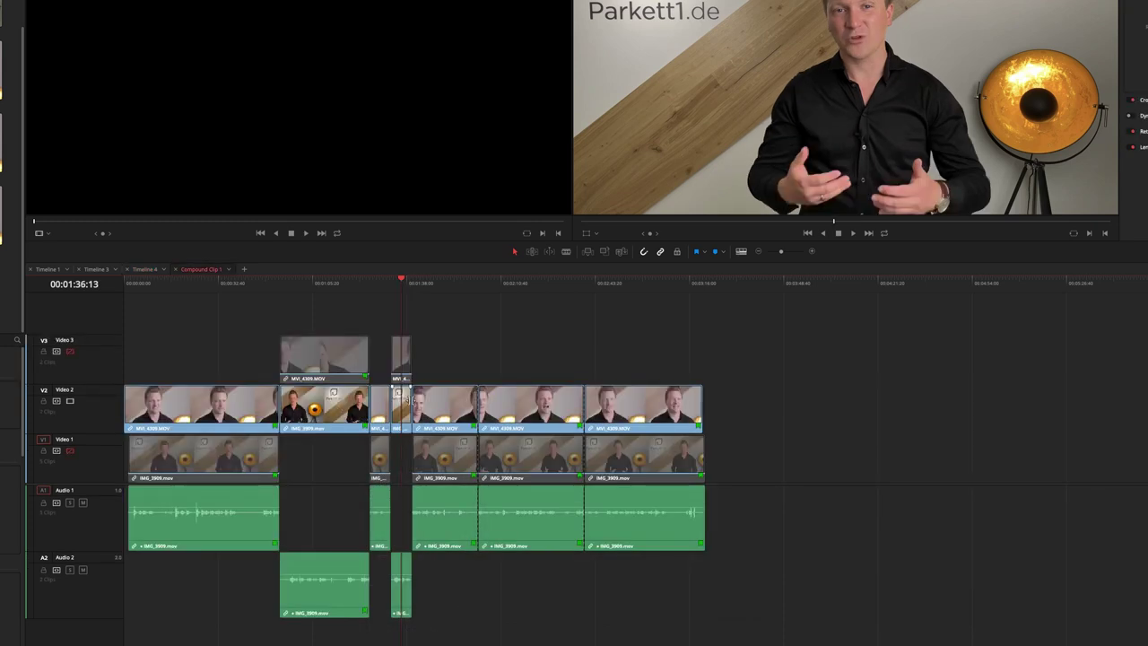
Drag the short V3/A2 clip down a track and go to the Media page
left_click(404, 423)
left_click_drag(405, 429, 401, 363)
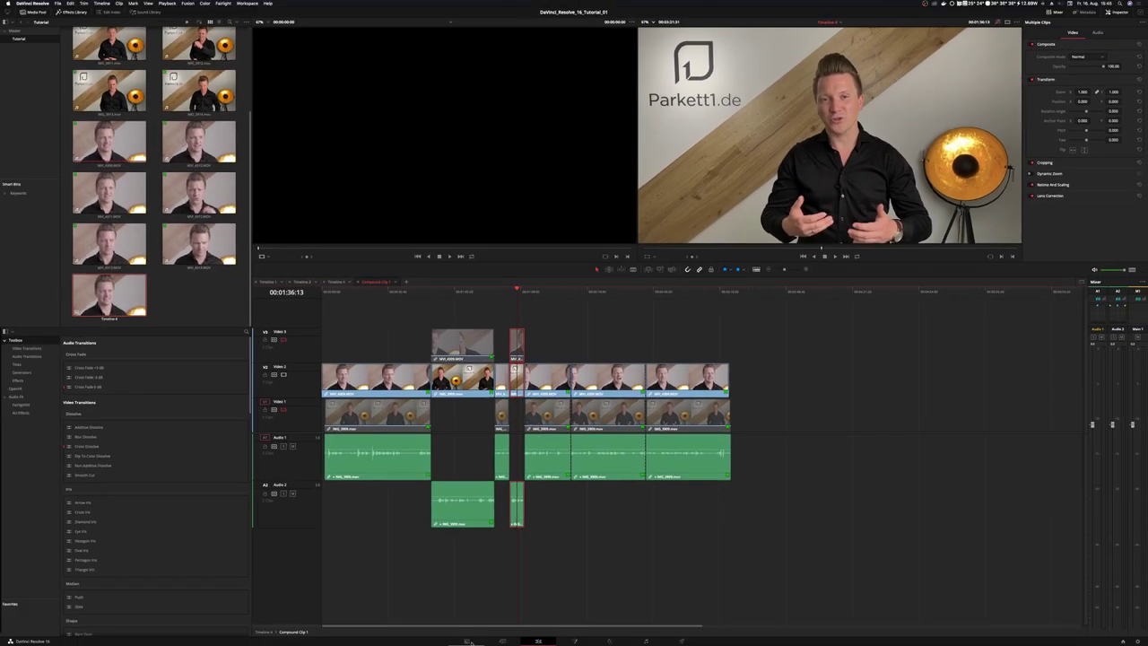
left_click(466, 642)
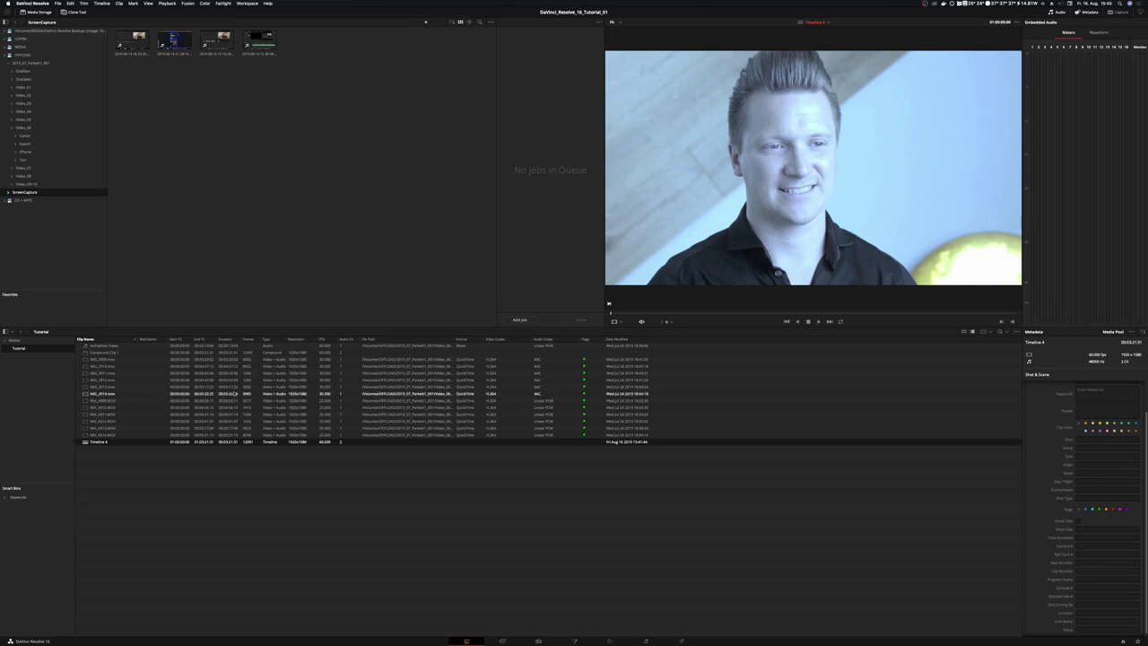